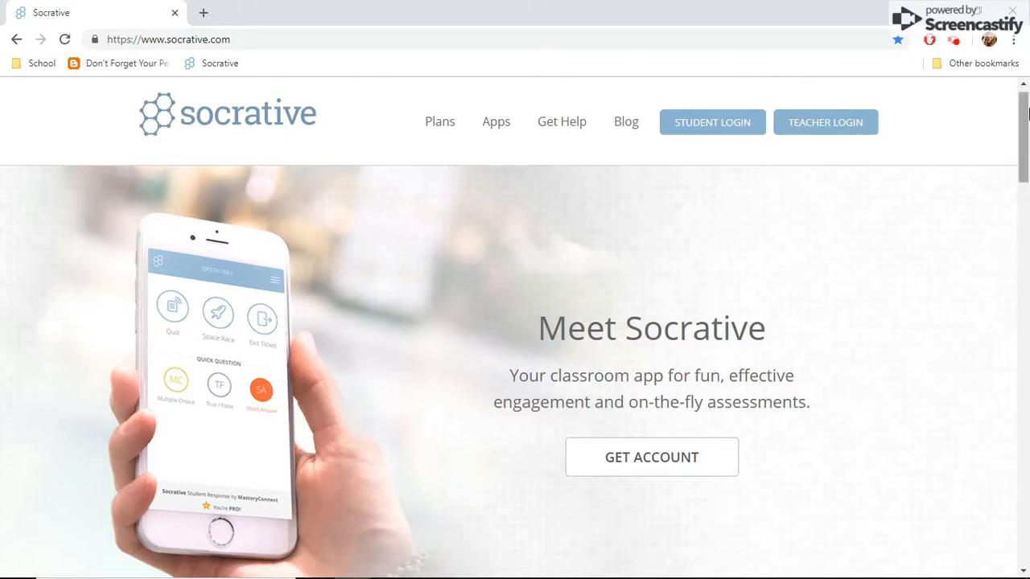
Sign in to the Socrative teacher account from the home page with the saved credentials
left_click(1025, 114)
left_click_drag(1028, 114, 1028, 121)
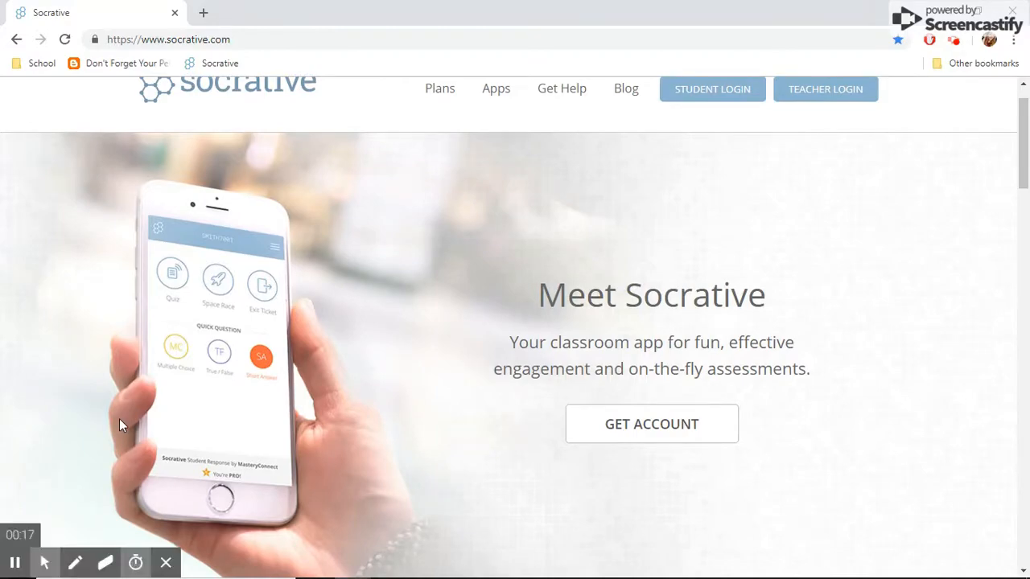
scroll(842, 243, "up", 1)
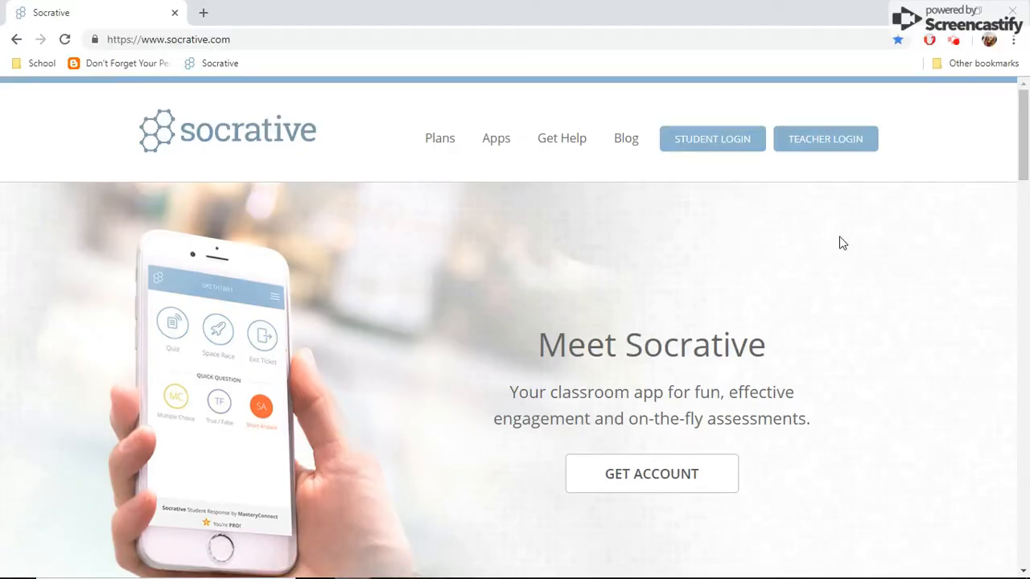
left_click(828, 153)
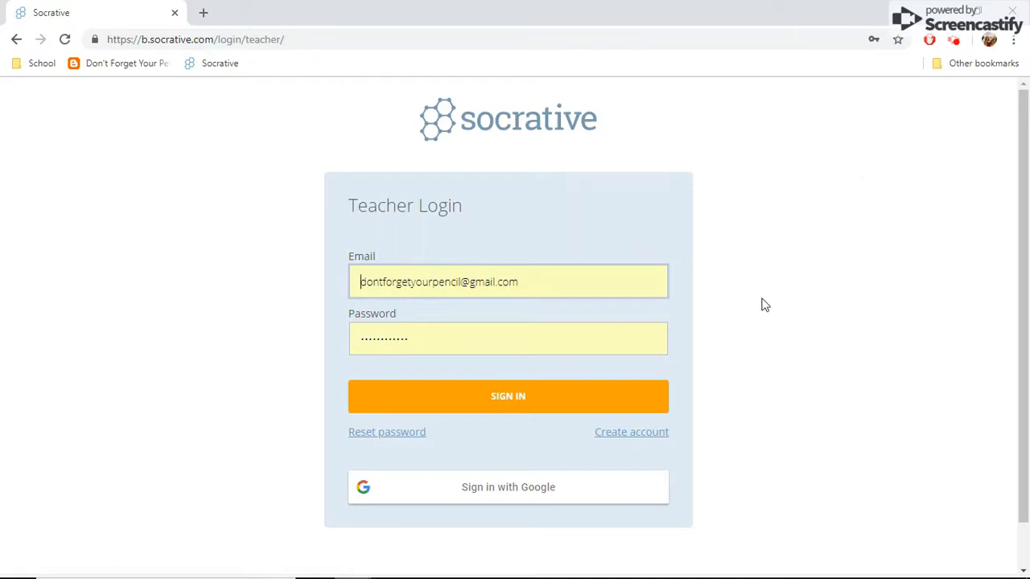
left_click(552, 397)
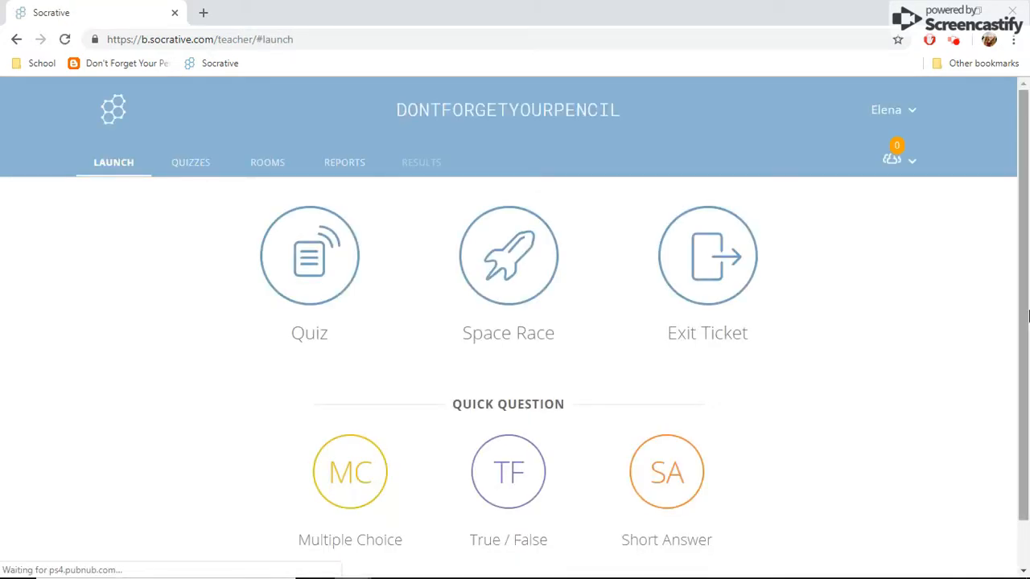
Open the World Facts Quiz from the quiz list, review its questions and answer choices, and return to the list
left_click_drag(1027, 315, 1026, 324)
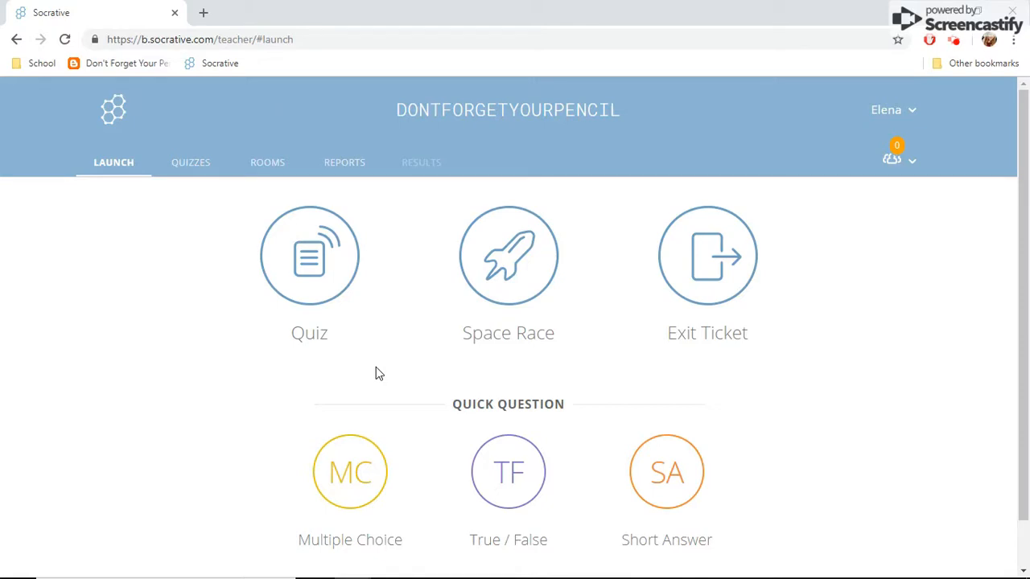
left_click(193, 169)
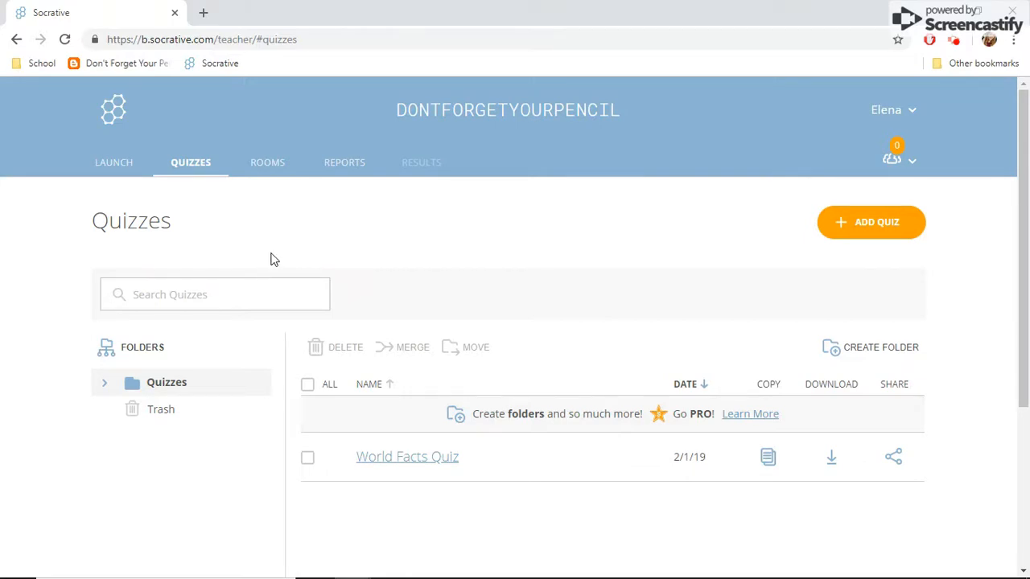
left_click(424, 465)
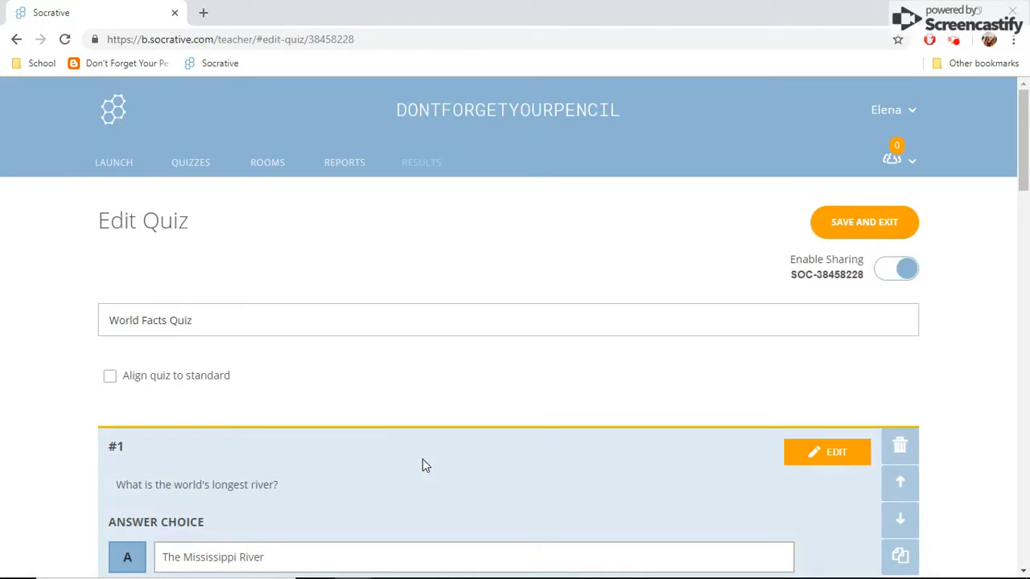
scroll(424, 465, "down", 6)
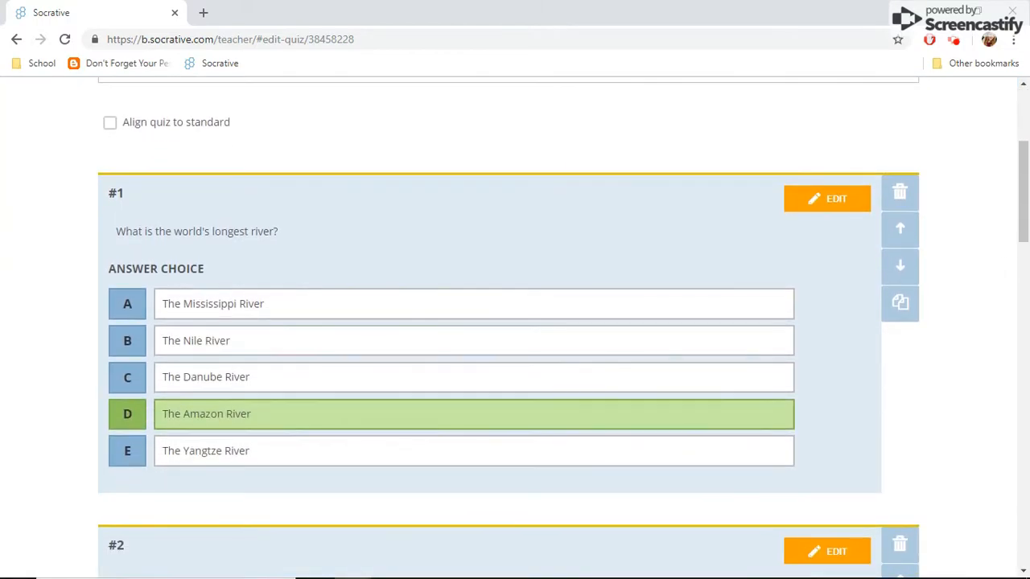
scroll(515, 322, "down", 3)
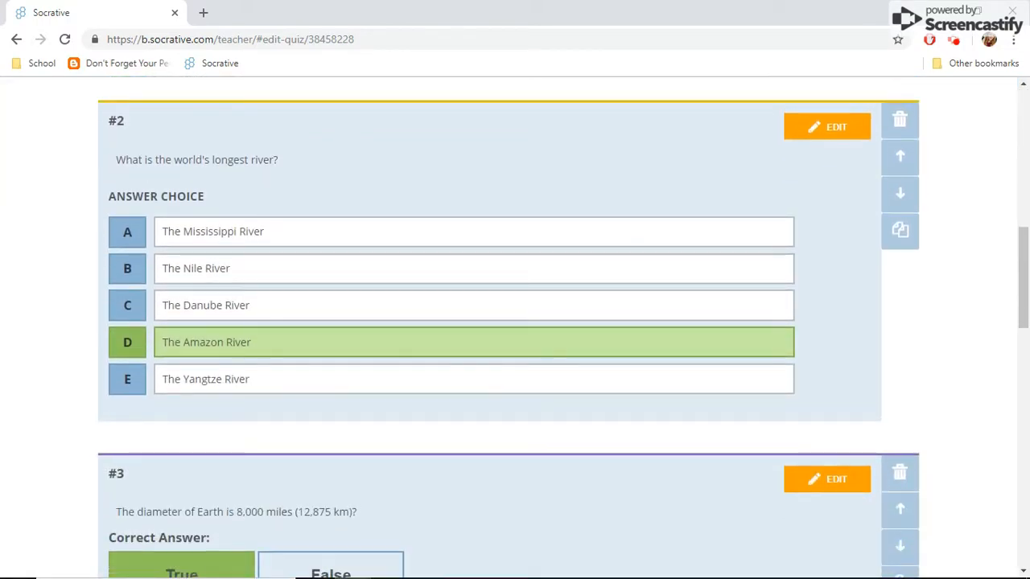
scroll(515, 322, "down", 5)
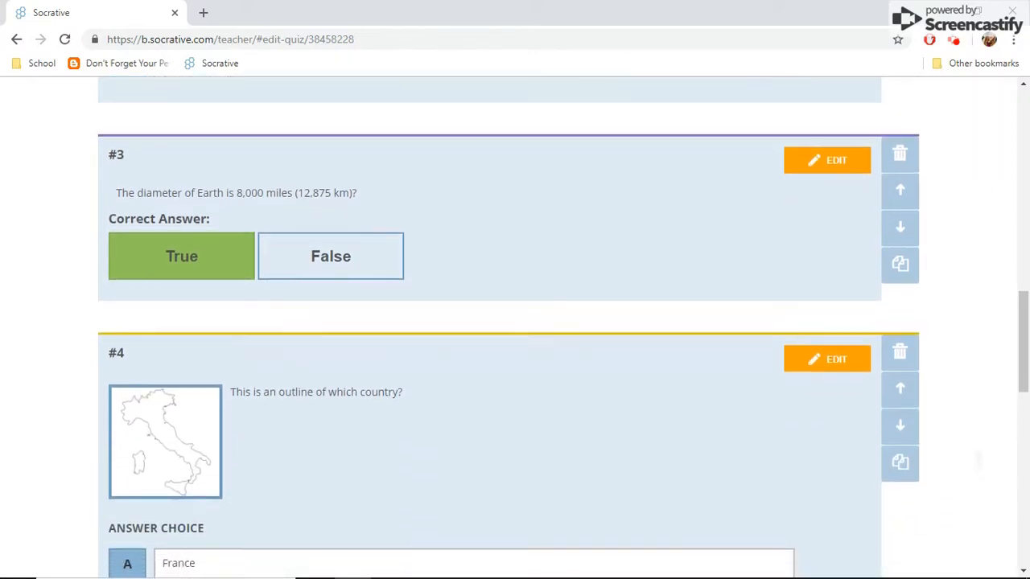
scroll(515, 322, "down", 8)
scroll(515, 322, "up", 5)
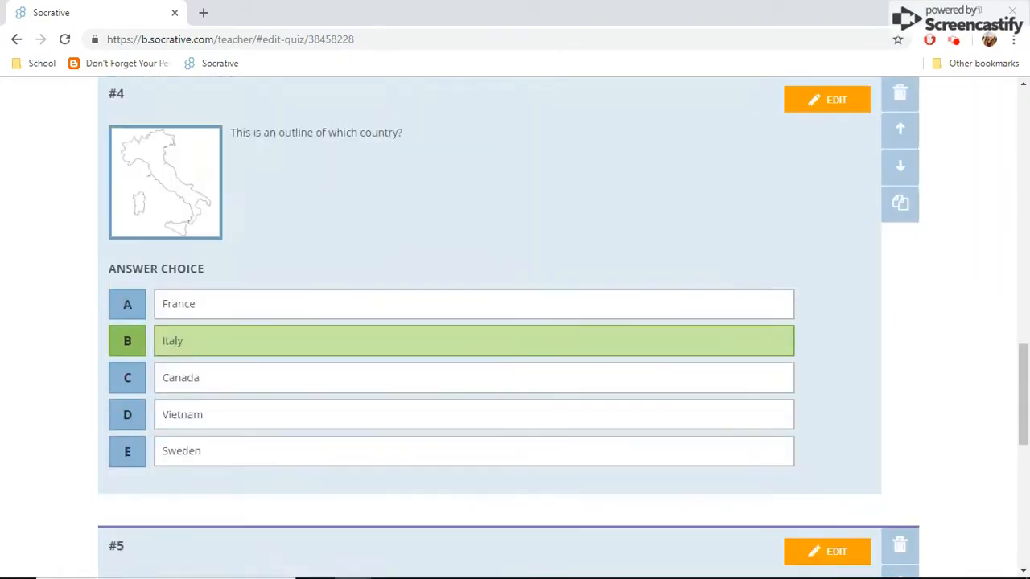
scroll(515, 322, "up", 15)
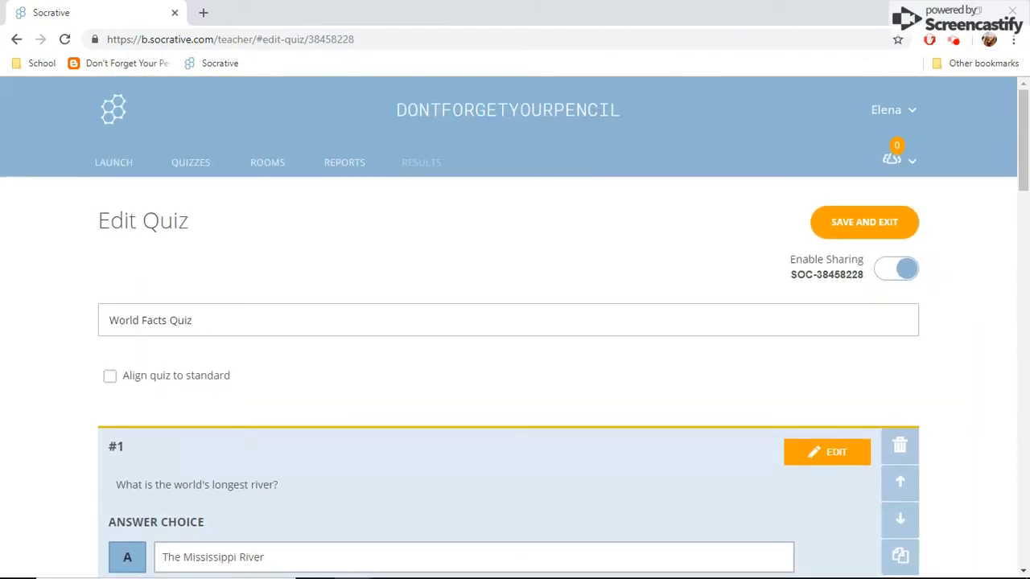
left_click(864, 223)
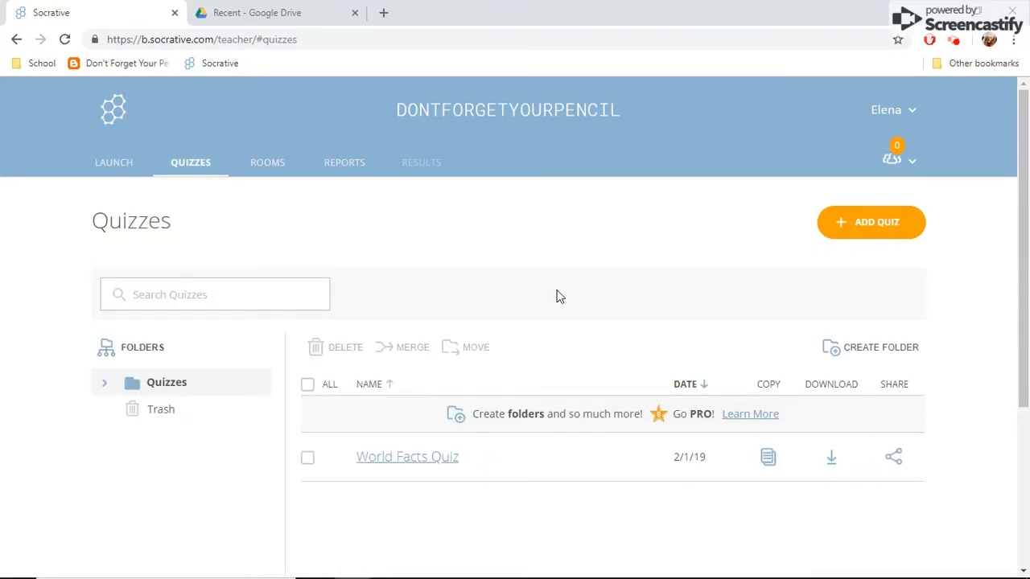
Create a new quiz, title it "Sample Title" and keep sharing enabled
left_click(873, 231)
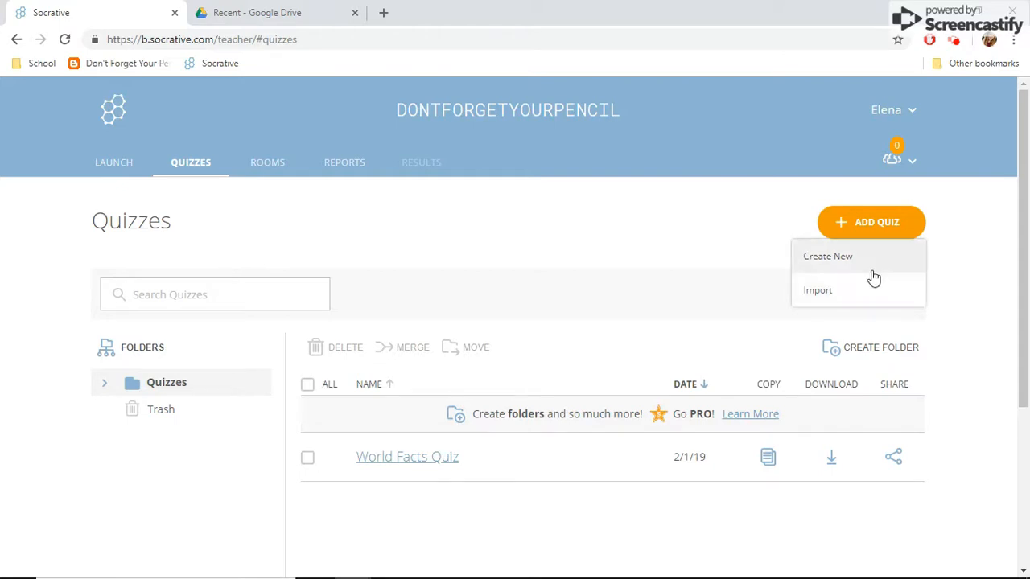
left_click(869, 272)
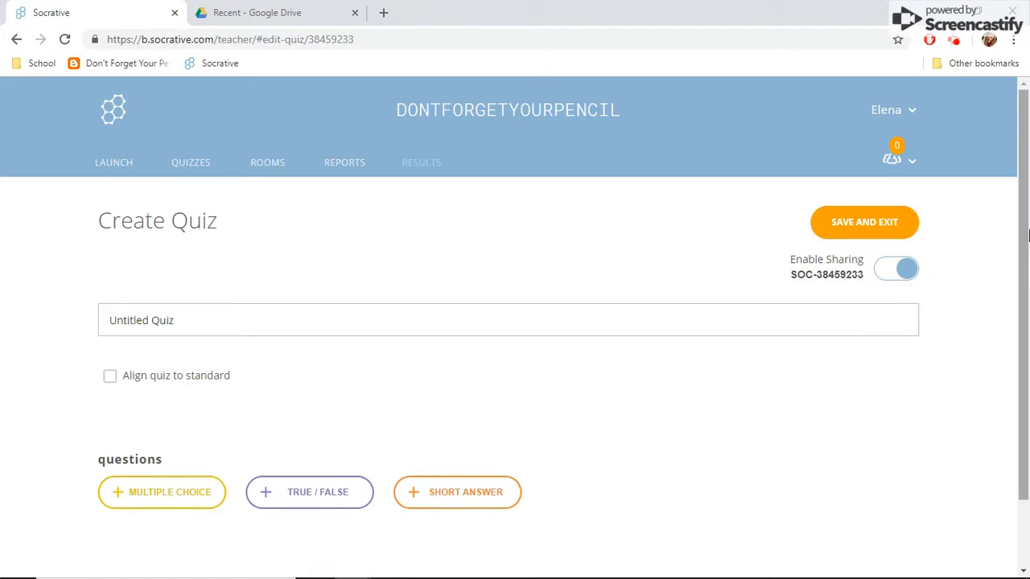
left_click_drag(1027, 233, 1028, 247)
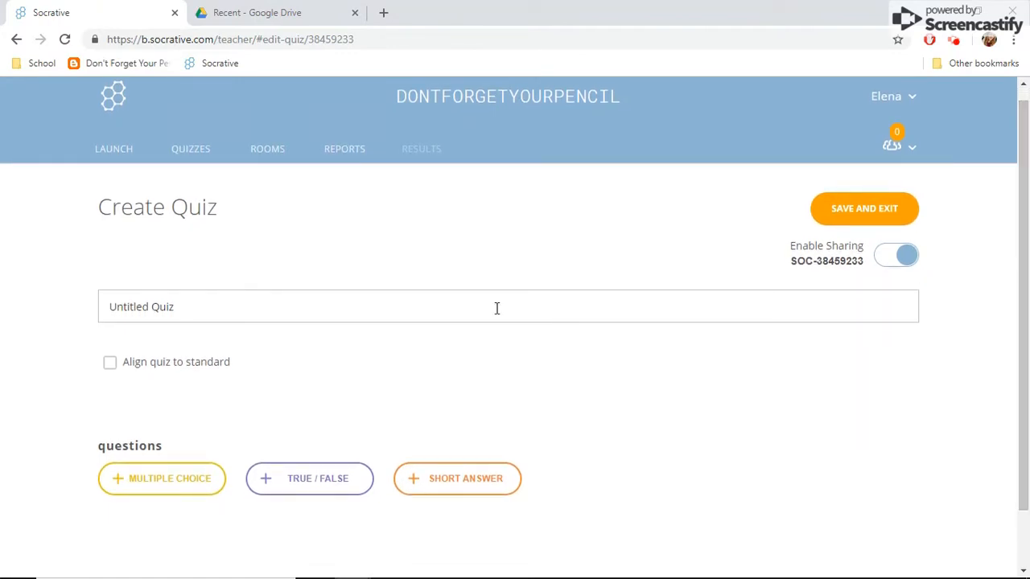
left_click_drag(174, 307, 14, 309)
type("Sample T")
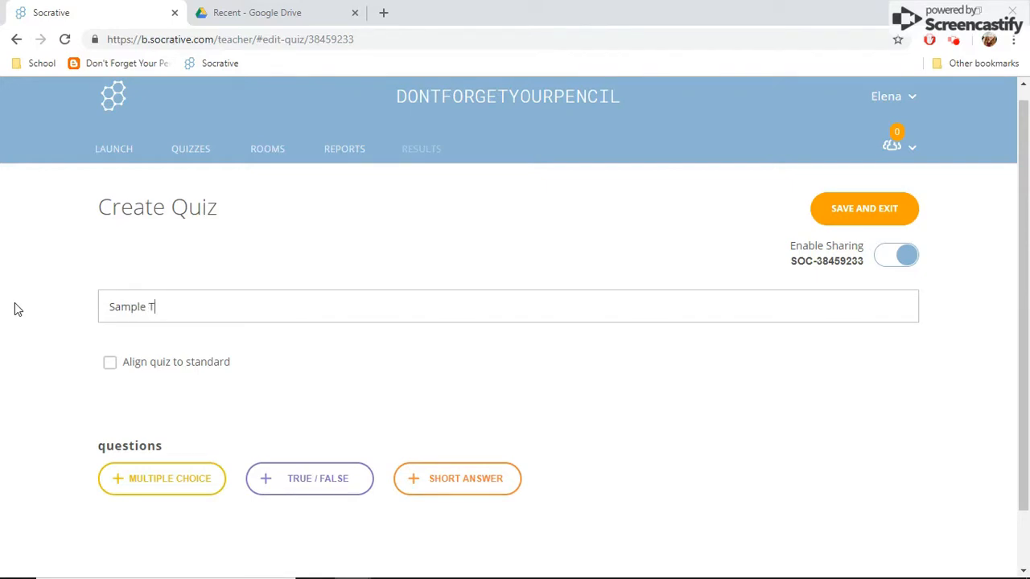
type("itle")
left_click(899, 259)
left_click(899, 259)
Align the quiz to a standard with subject Math, core Traditional and class/grade 2nd Grade
left_click(110, 364)
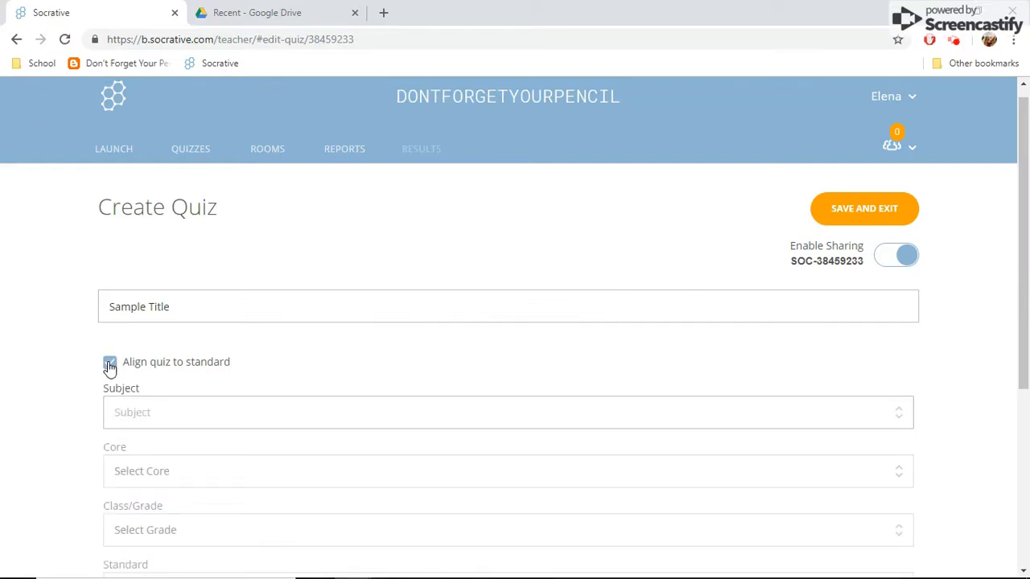
scroll(110, 366, "down", 1)
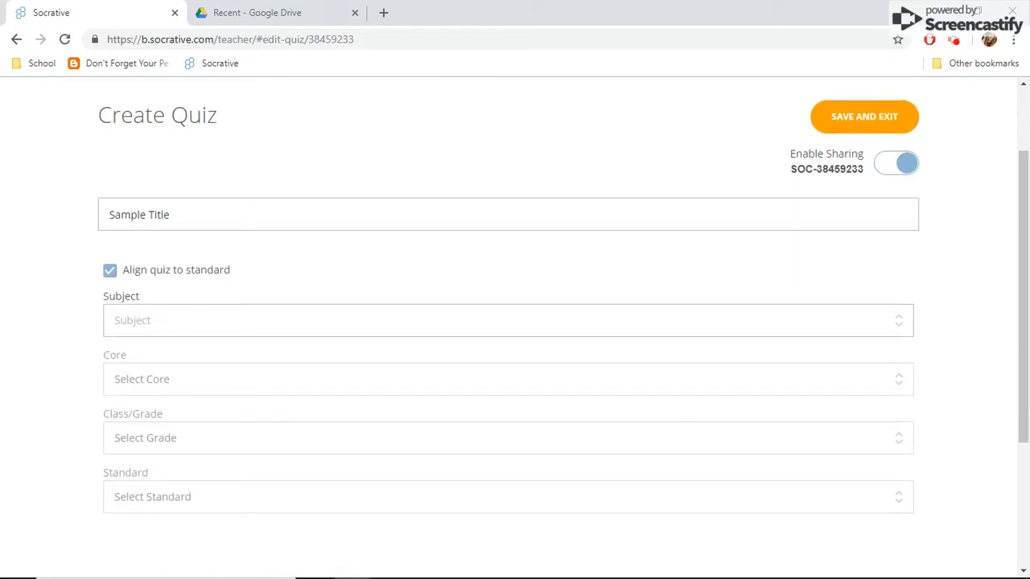
left_click(508, 320)
left_click(240, 358)
left_click(309, 383)
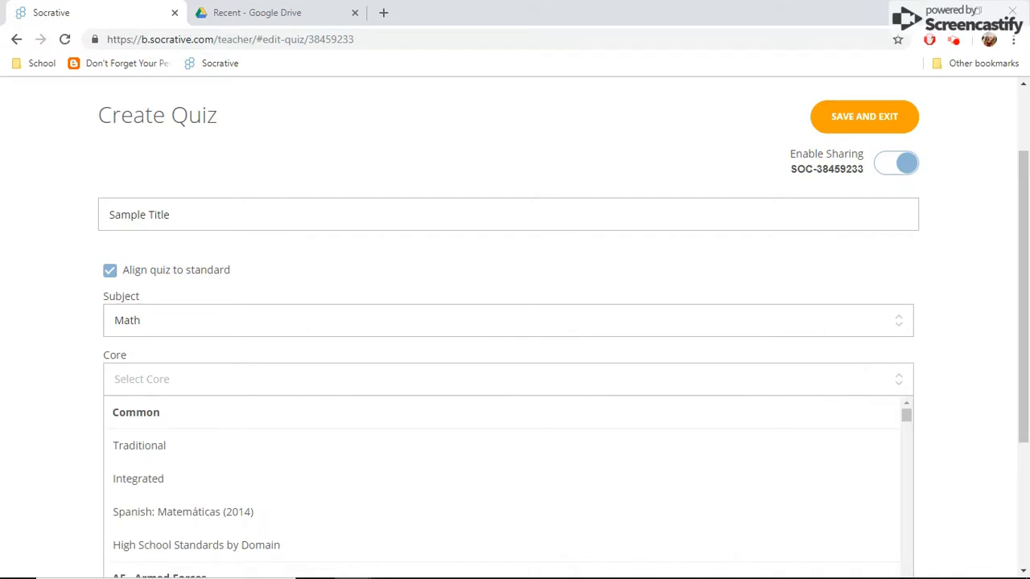
scroll(507, 483, "down", 3)
scroll(507, 482, "up", 3)
left_click(139, 445)
left_click(508, 438)
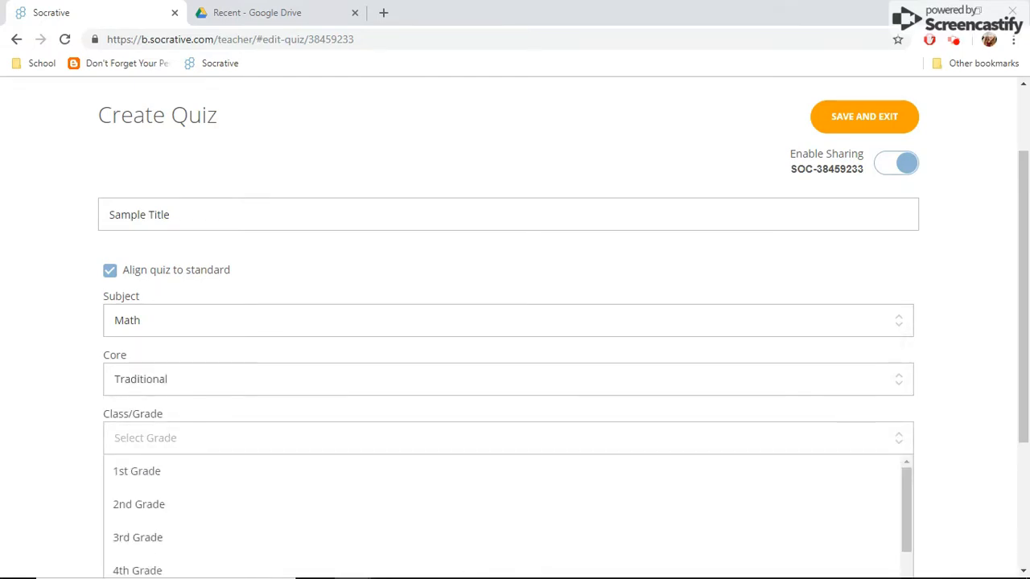
left_click(511, 503)
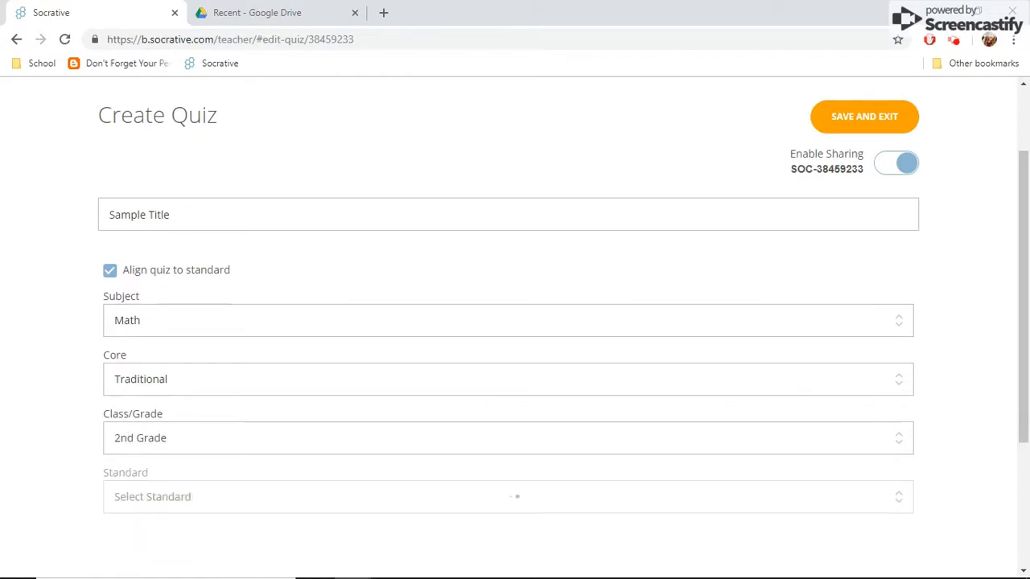
Browse the available 2nd Grade standards and assign 2.OA.A.1 to the quiz
scroll(514, 497, "down", 1)
left_click(508, 405)
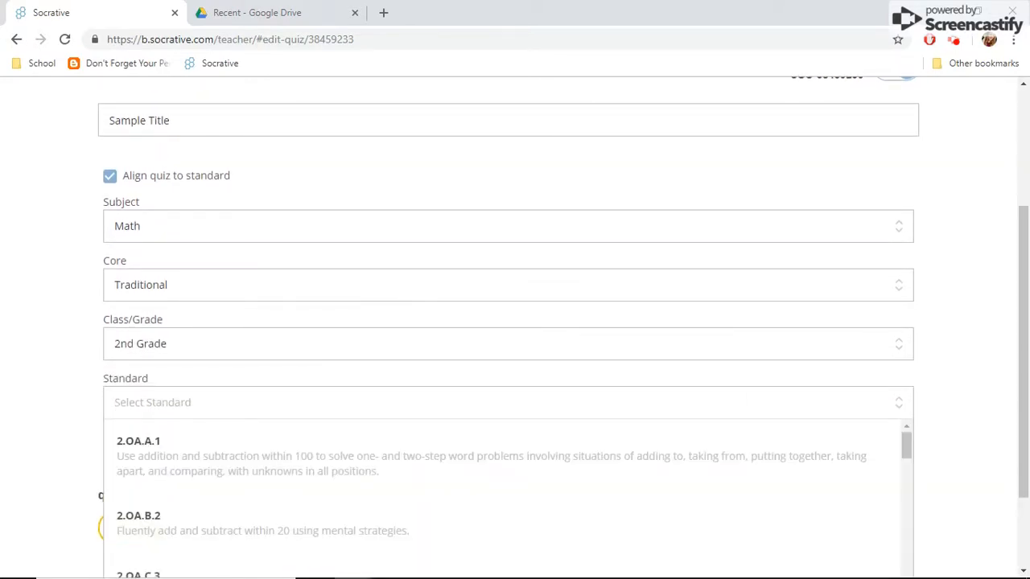
scroll(508, 499, "down", 5)
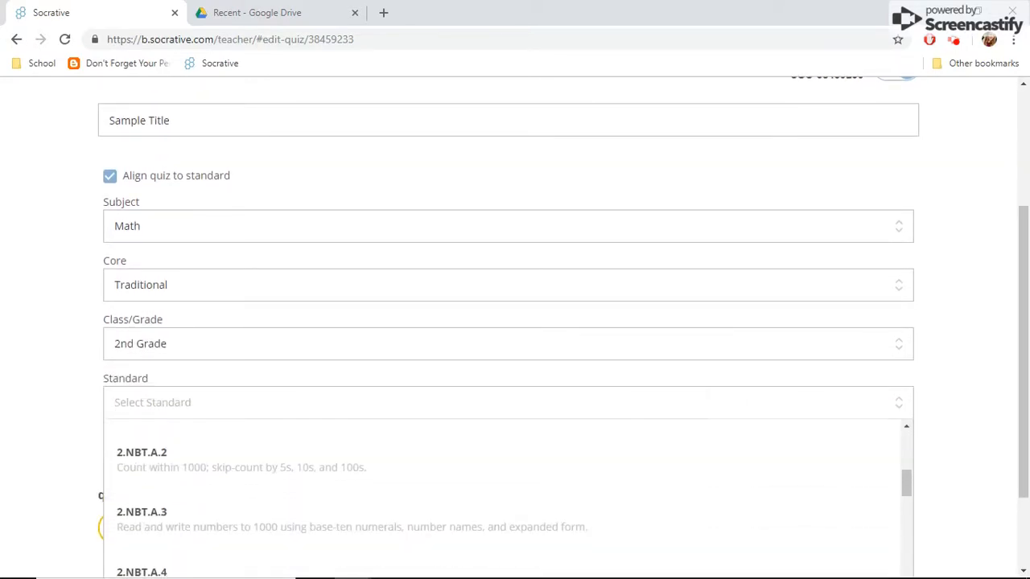
scroll(508, 499, "down", 1)
scroll(508, 499, "up", 6)
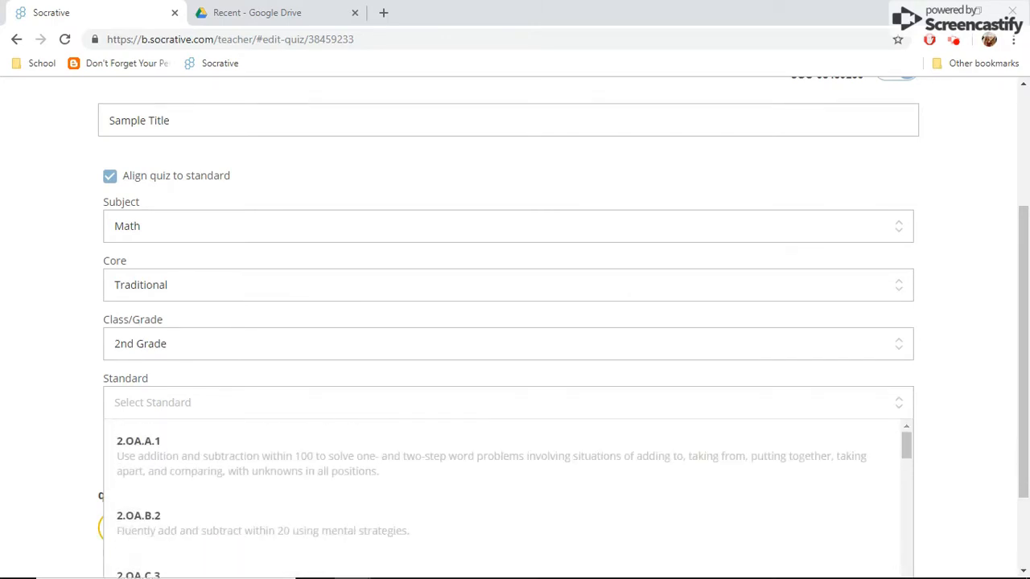
scroll(508, 322, "up", 2)
scroll(508, 322, "down", 3)
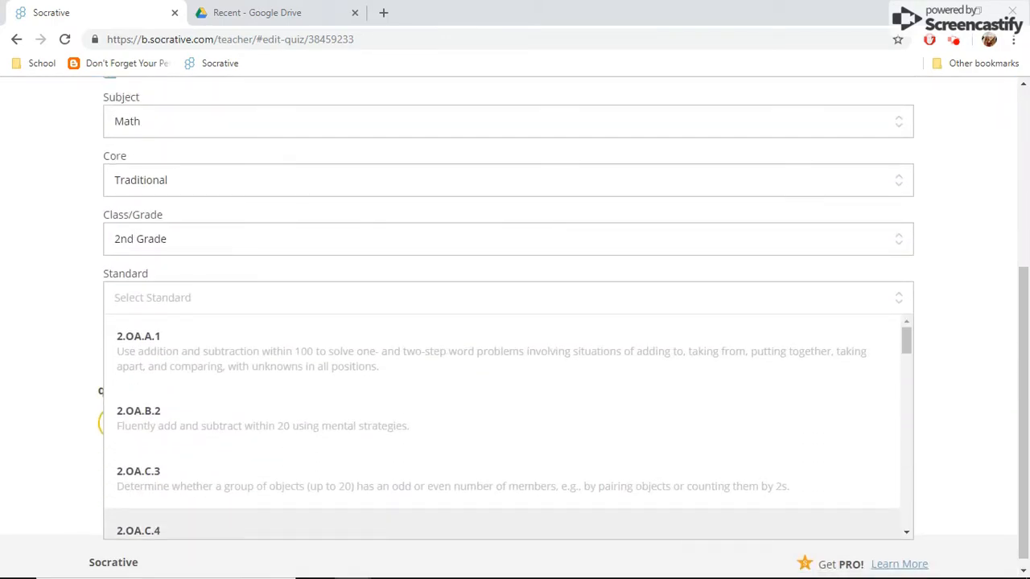
left_click(491, 352)
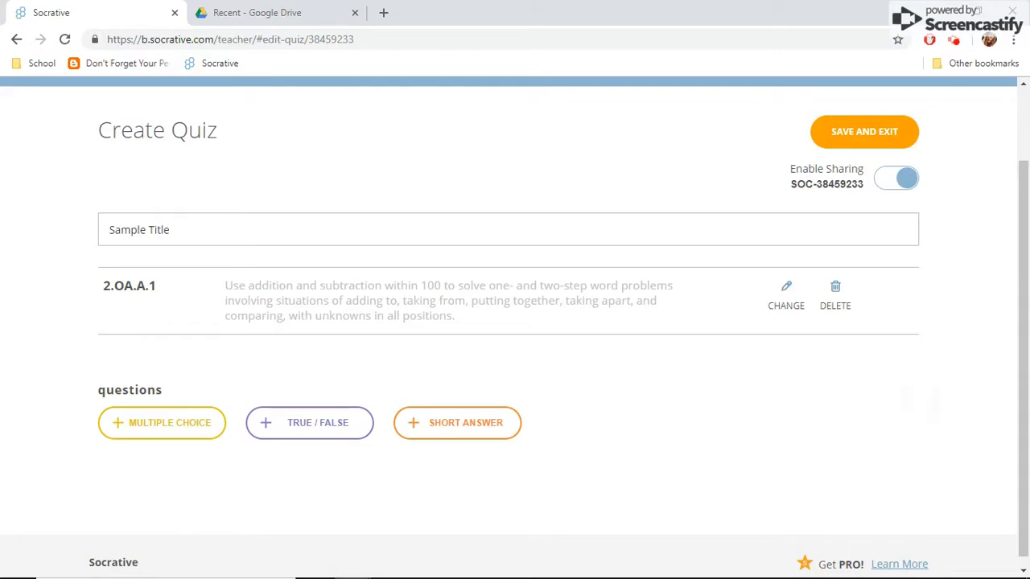
Add a multiple-choice question: "Sara has 10 colored pencils, but her cat chewed up 2 of them. How many colored pencils does Sara have left?"
scroll(508, 322, "down", 1)
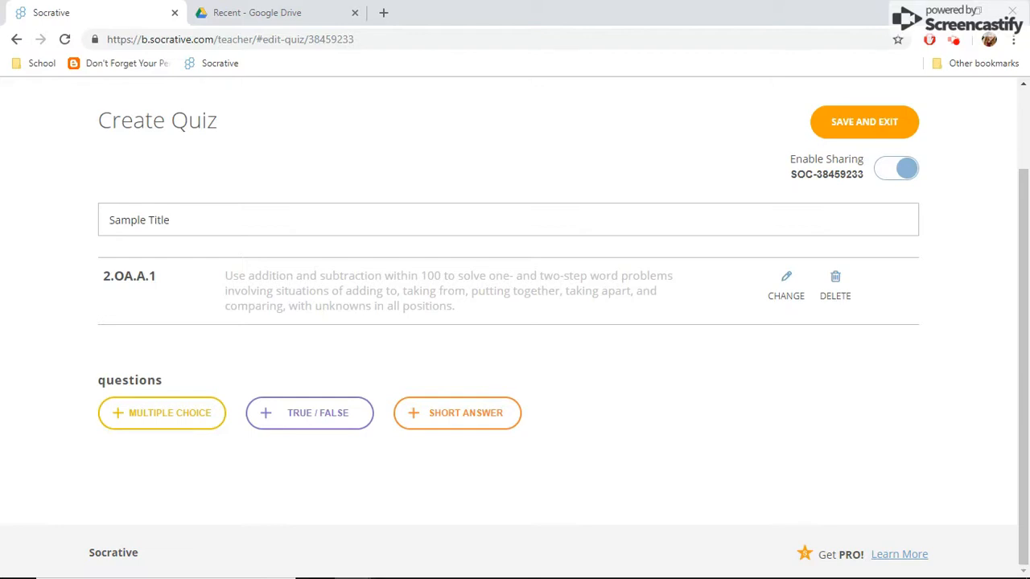
left_click(161, 413)
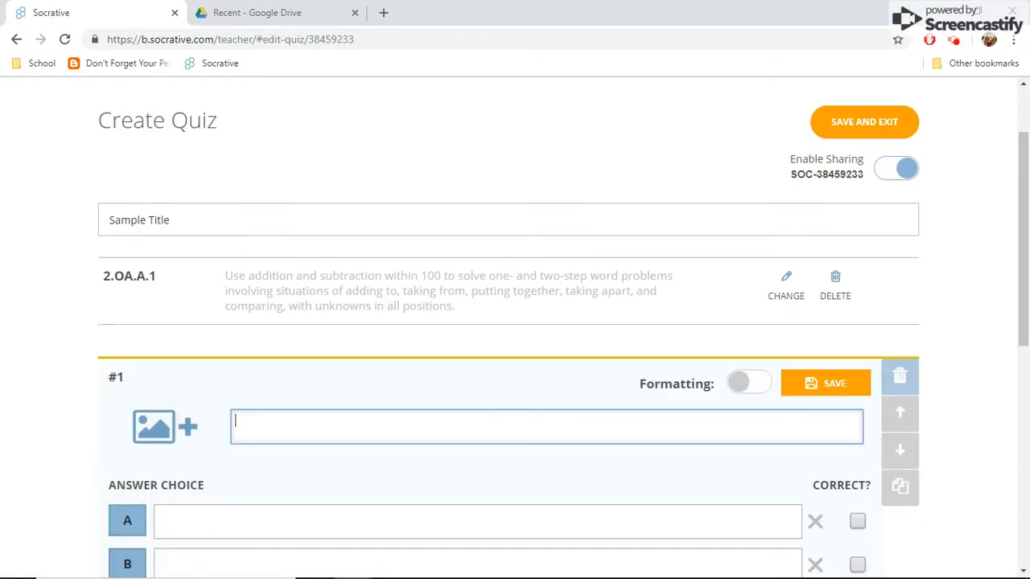
scroll(515, 328, "down", 3)
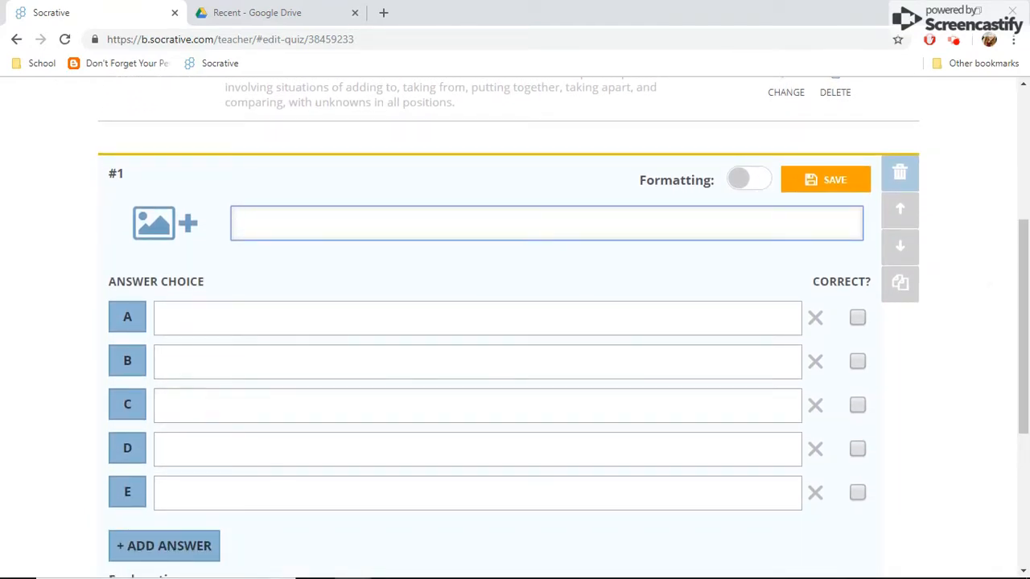
scroll(515, 328, "down", 1)
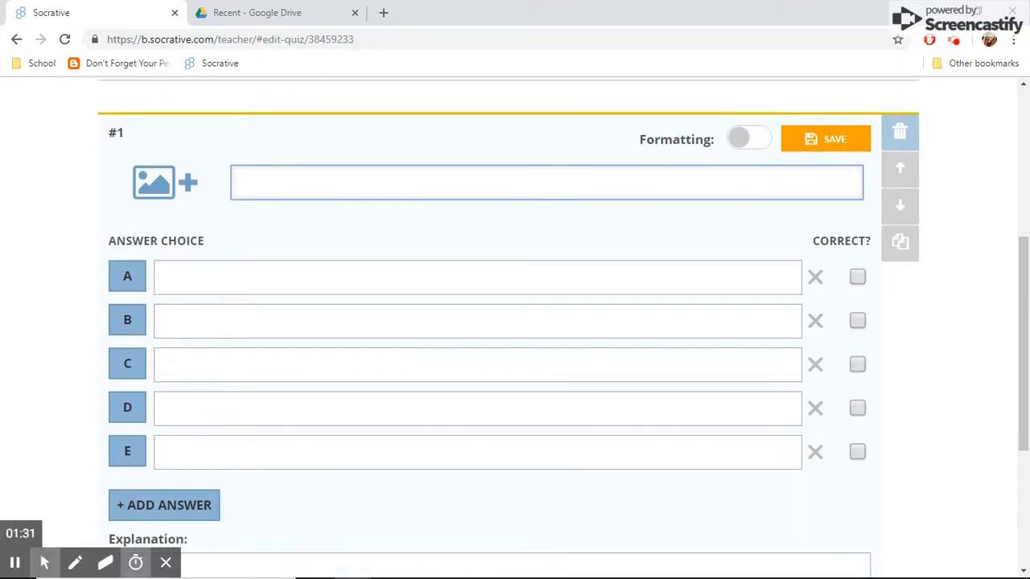
left_click(337, 229)
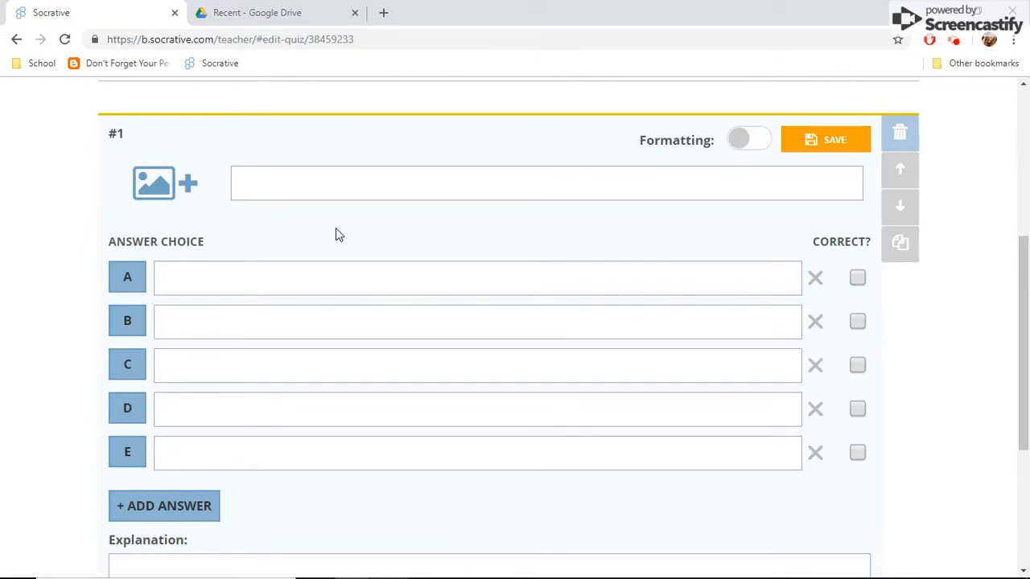
left_click(393, 182)
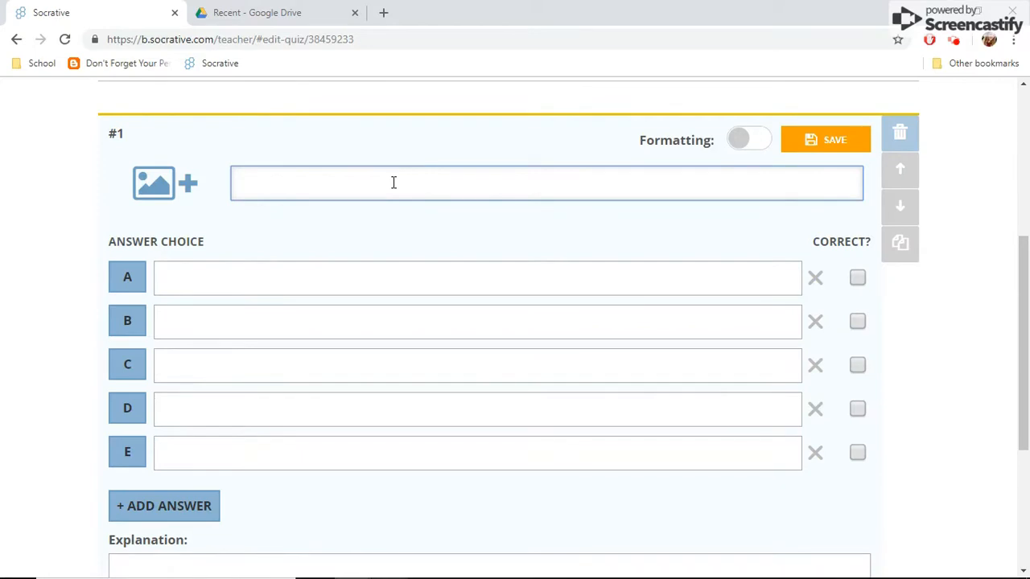
type("Sara has 10 colored pencils, bu")
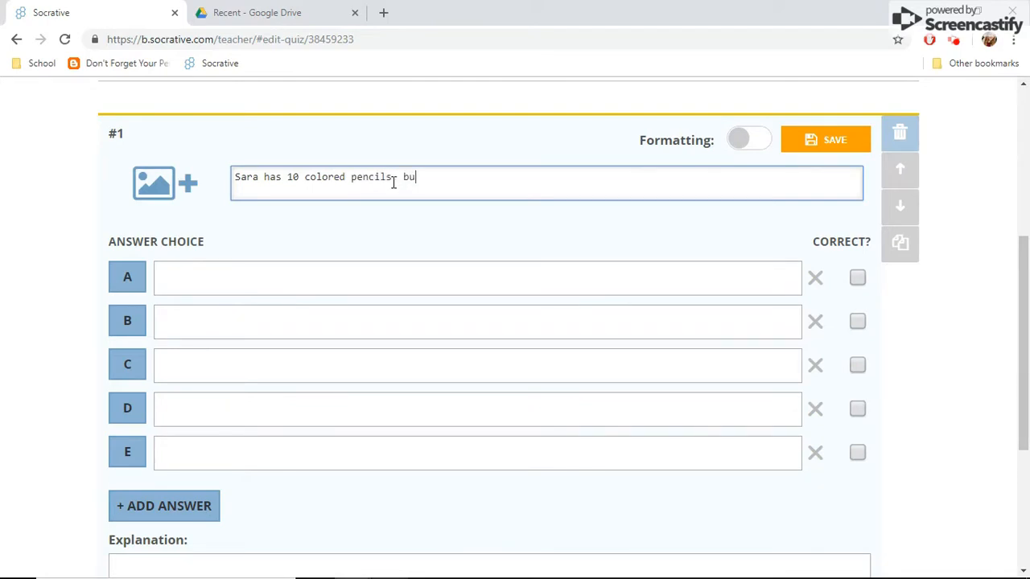
type("t her cat chewed up 2 of them. ")
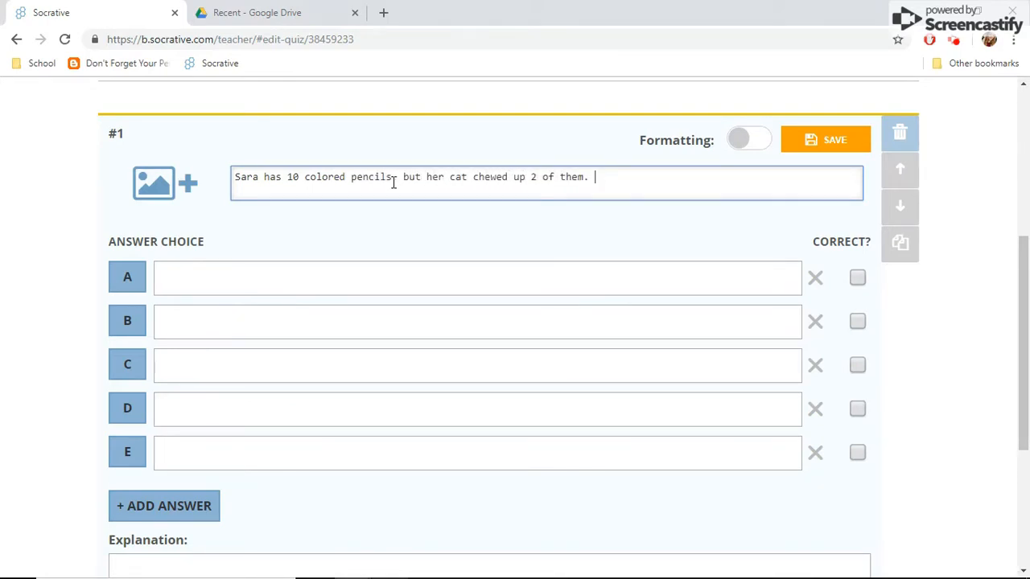
type("How many colored pencils does Sara")
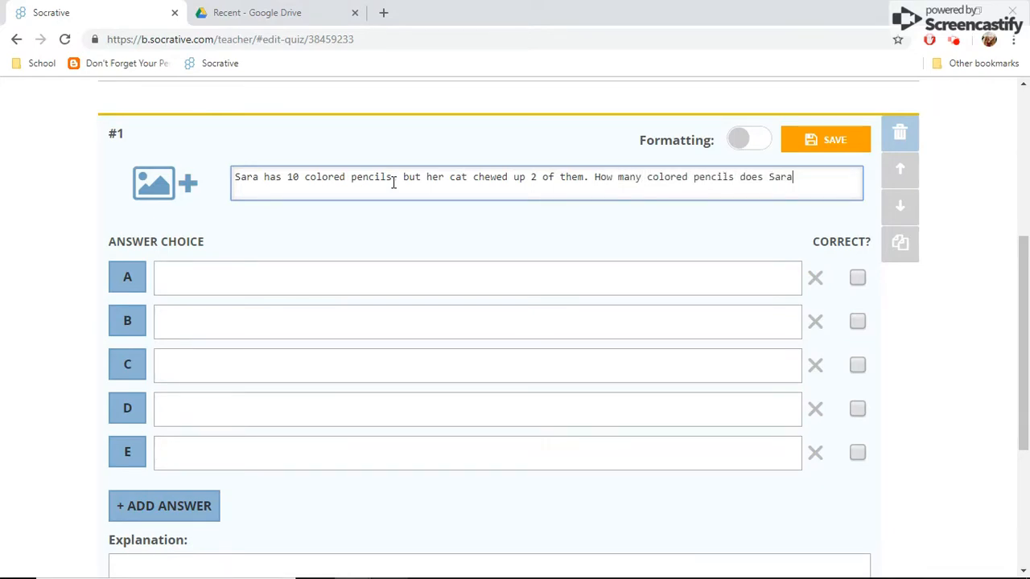
type(" have left?")
Fill answer choices A to D with 2, 5, 12 and 8 colored pencils, and mark D as correct
left_click(202, 288)
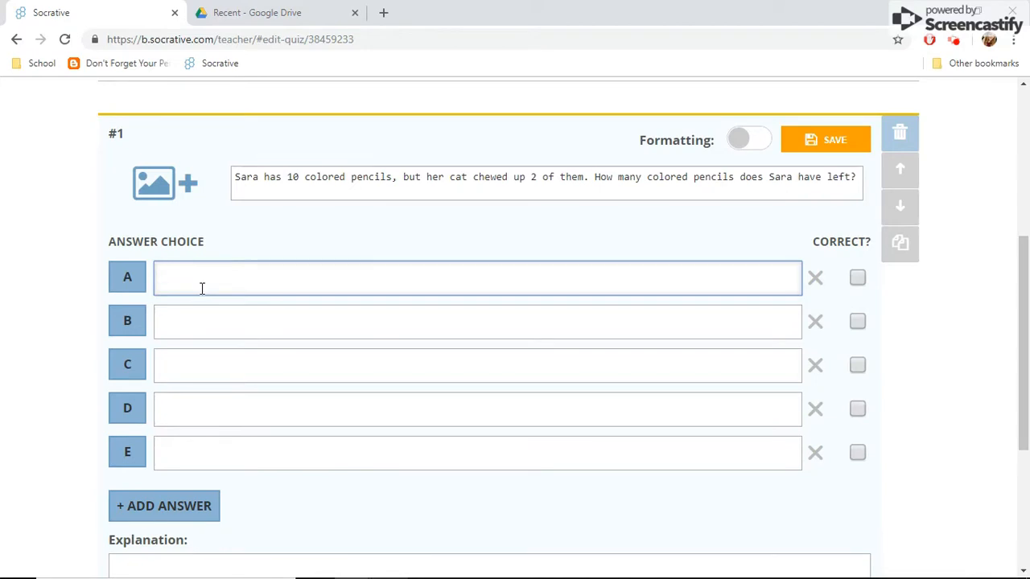
type("2")
type("colored pencils")
key("Tab")
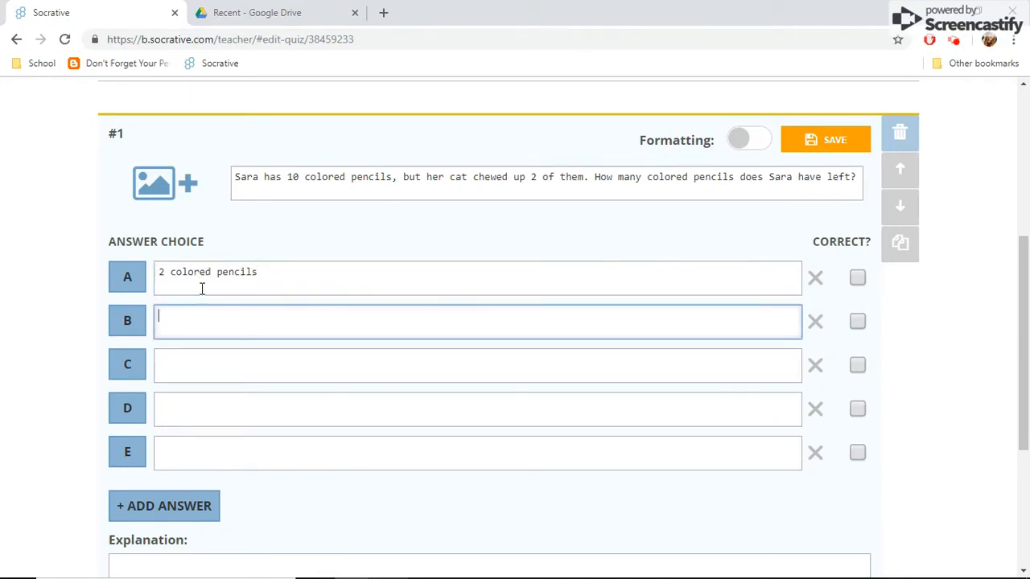
type("5 colored pencils")
key("Tab")
type("12 colored pencils")
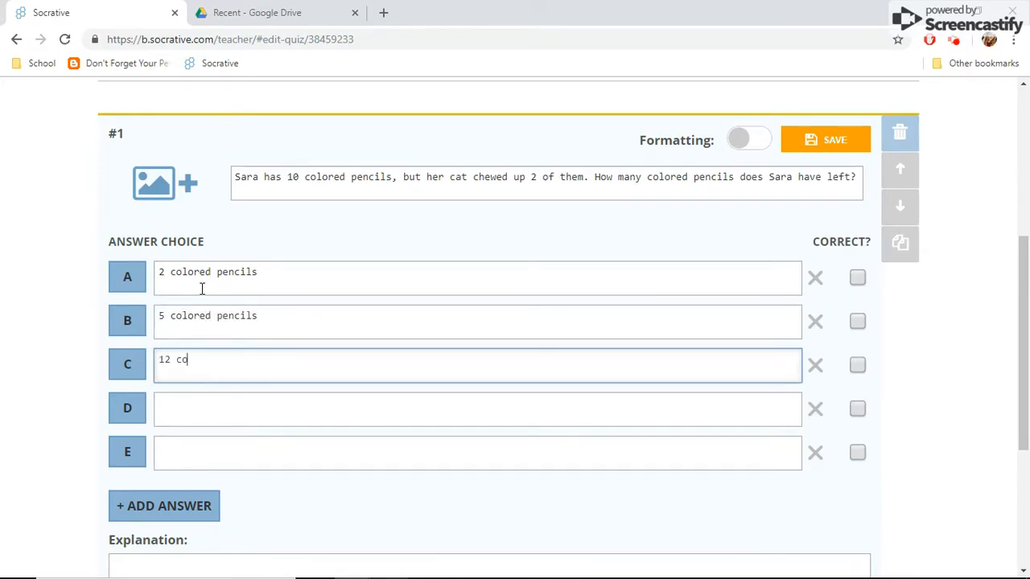
key("Tab")
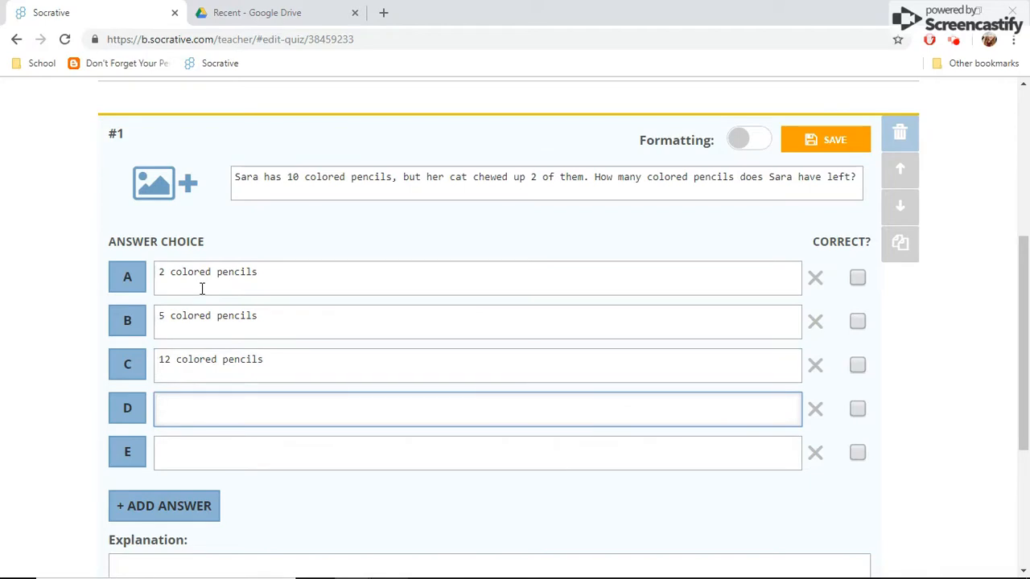
type("8 colored pencils")
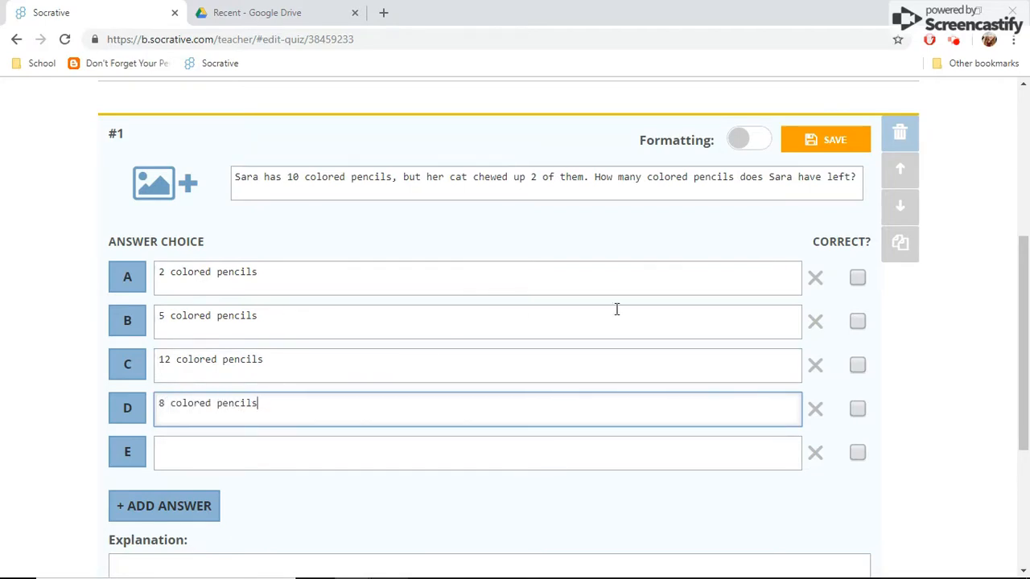
left_click(858, 411)
Save question #1, and save and exit the quiz
scroll(1028, 387, "down", 1)
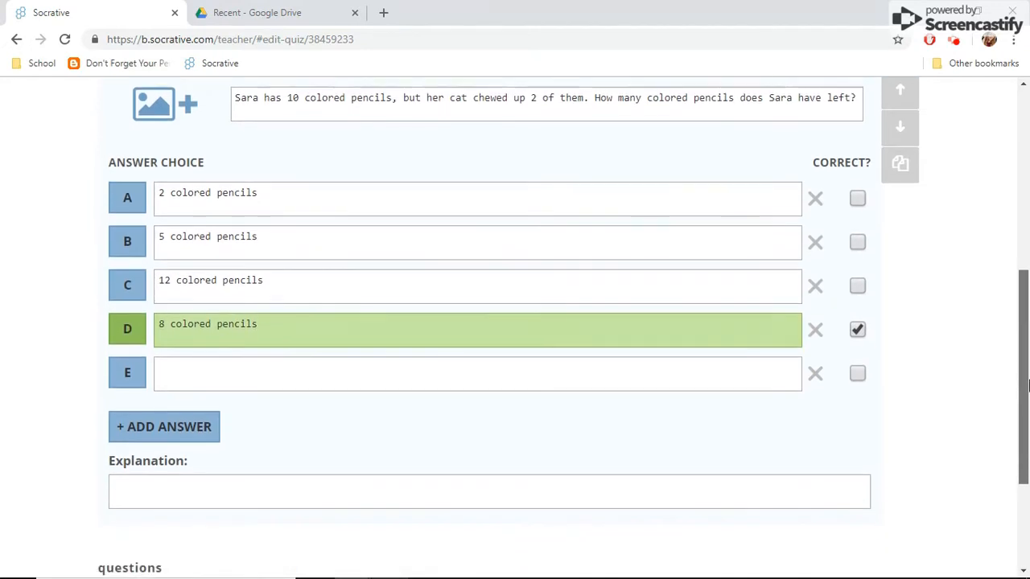
scroll(1028, 385, "down", 1)
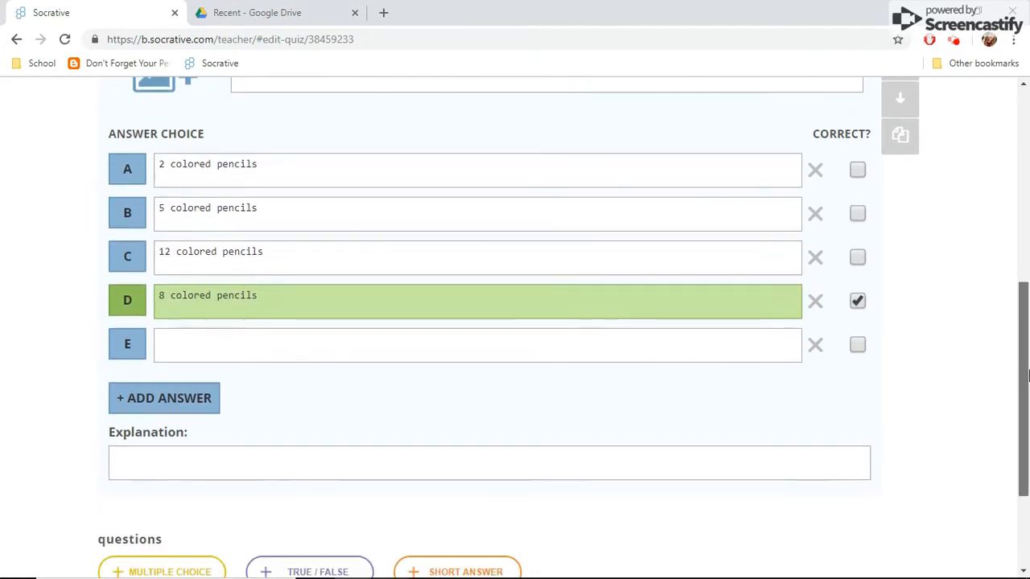
left_click_drag(1025, 375, 1022, 459)
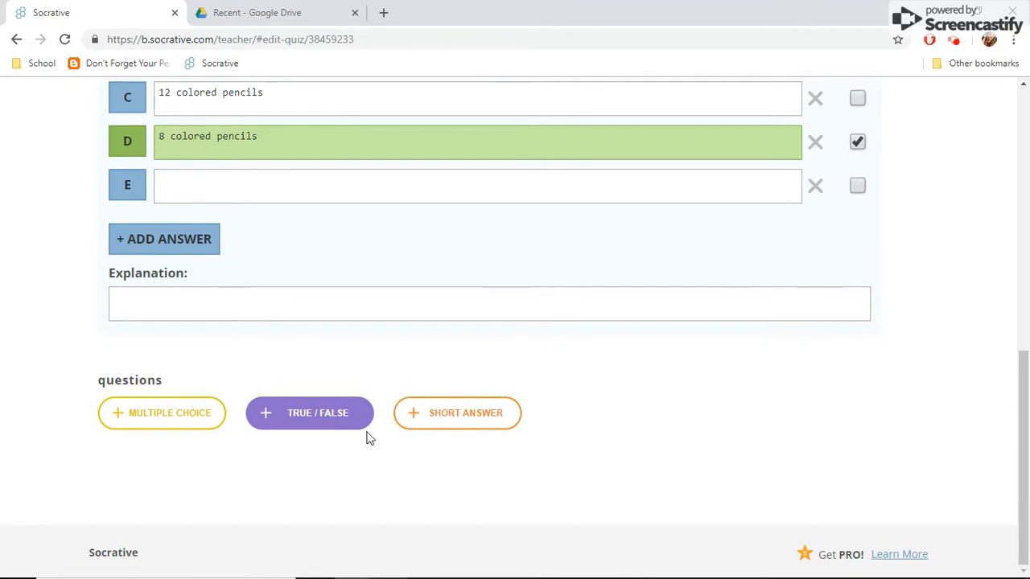
left_click_drag(1028, 459, 1029, 309)
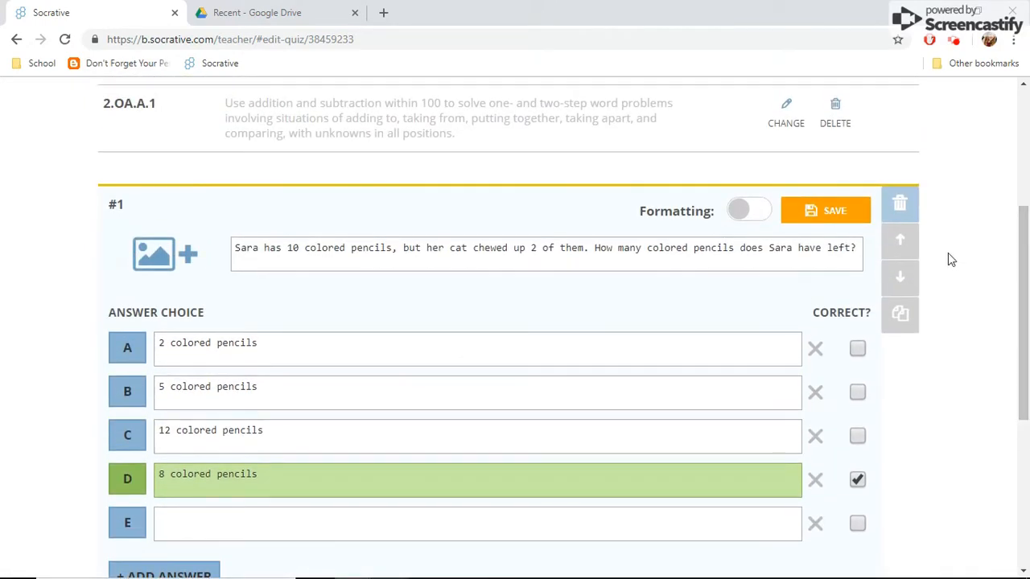
left_click(841, 218)
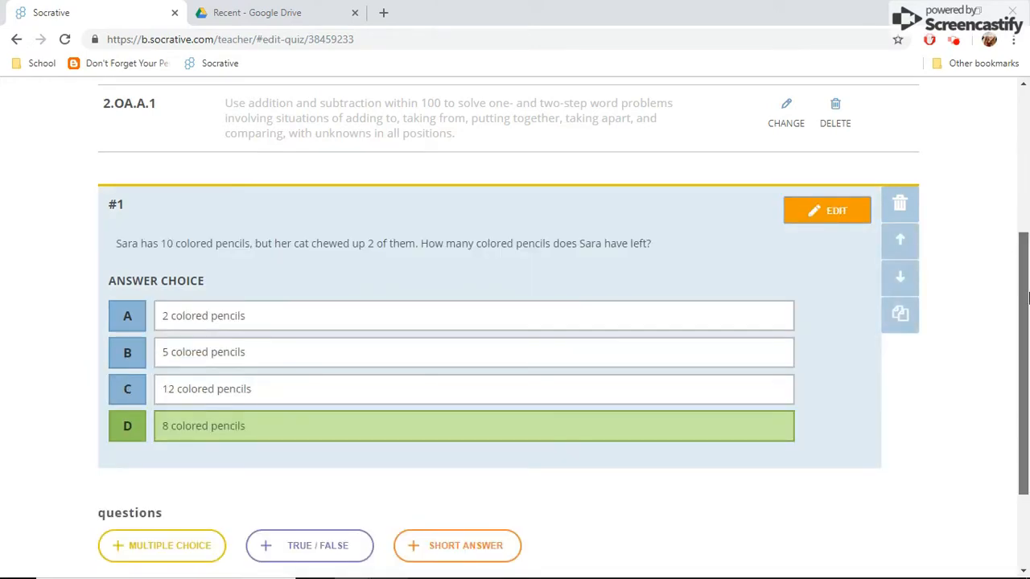
left_click_drag(1029, 257, 1028, 120)
left_click(864, 212)
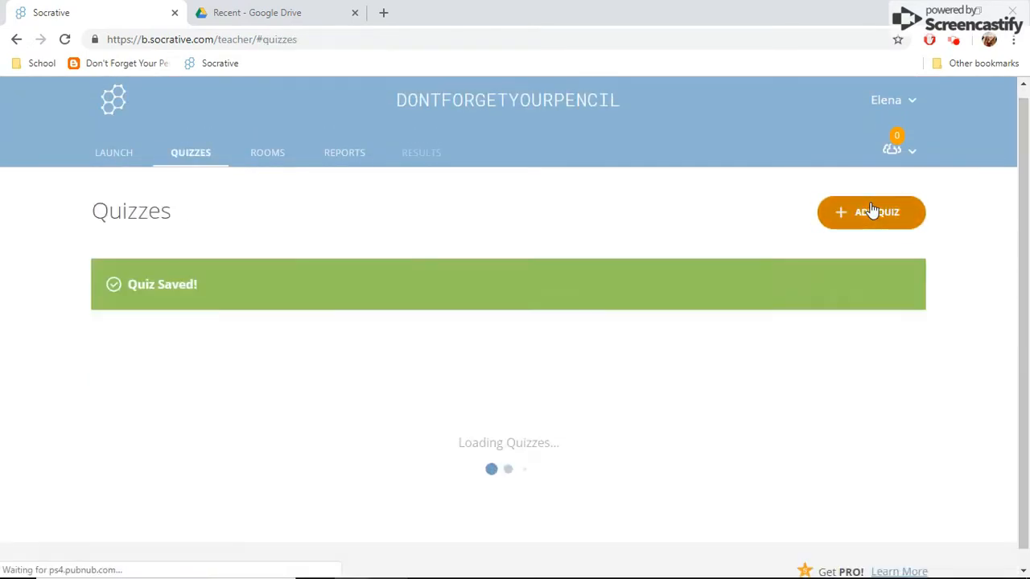
View the sharing options of the Sample Title quiz in the quiz list and close them
left_click_drag(1028, 217, 1029, 273)
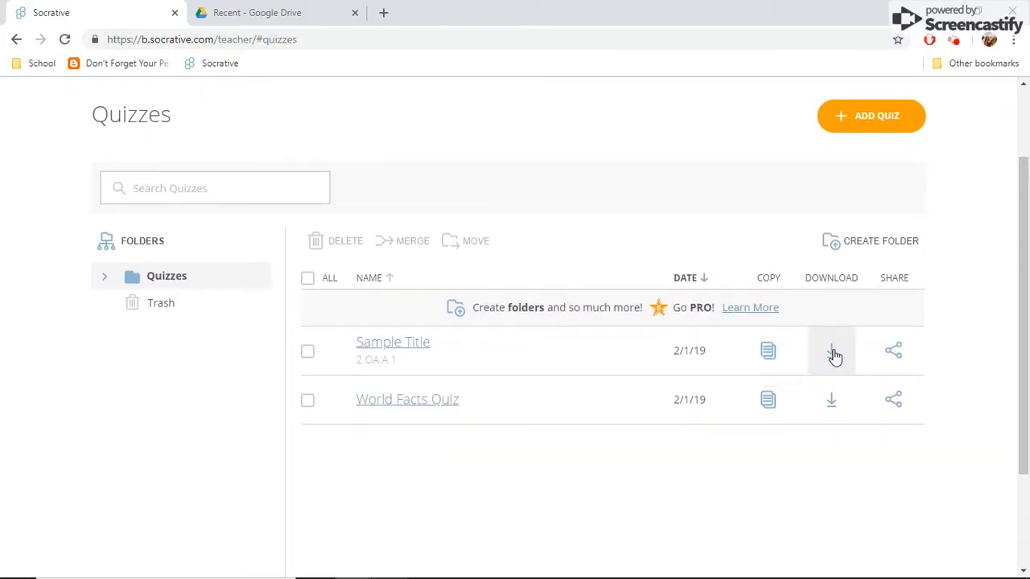
left_click(892, 354)
left_click(658, 243)
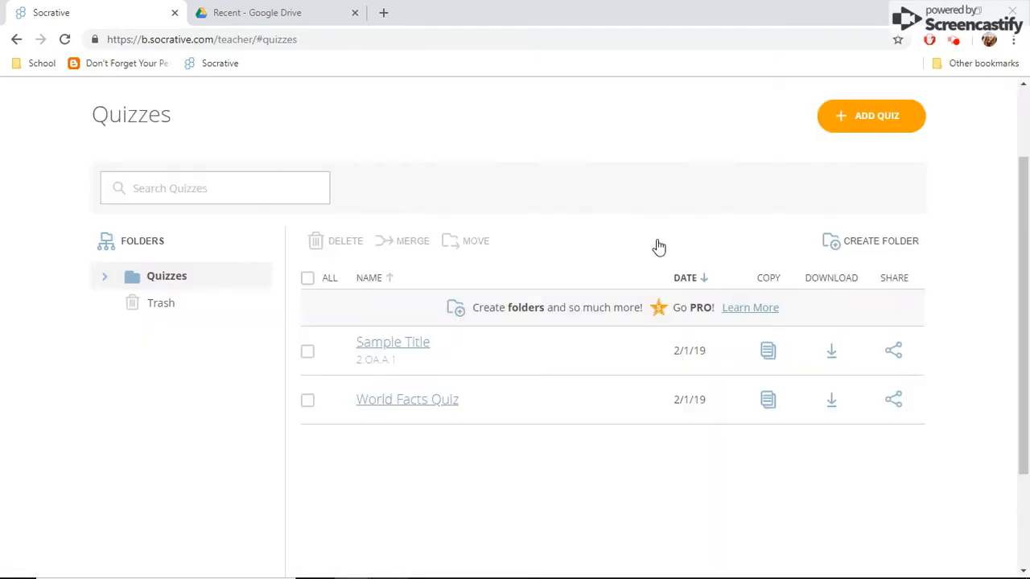
Begin launching a Space Race with the Sample Title quiz and proceed to its settings
scroll(757, 244, "up", 2)
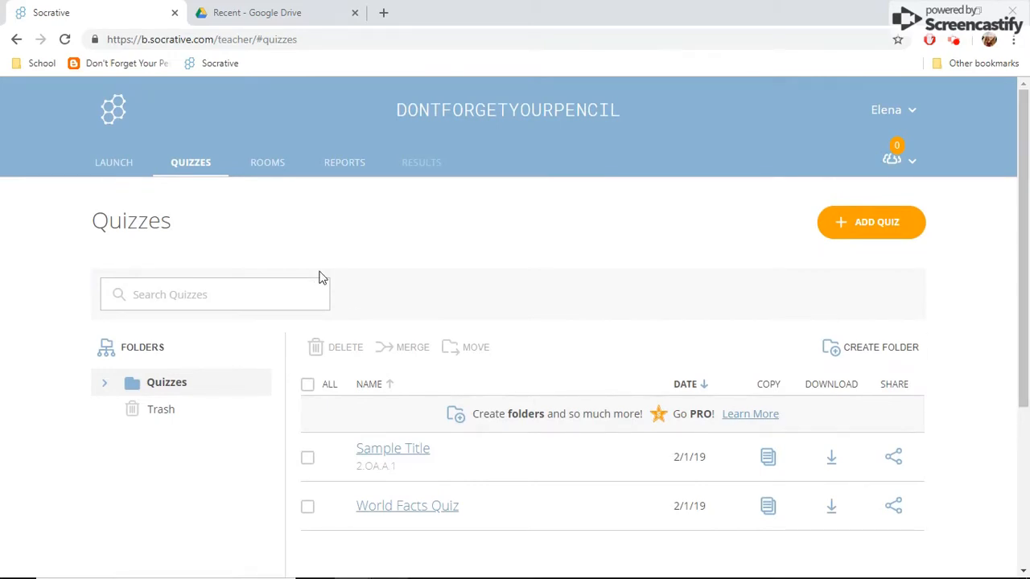
left_click(120, 160)
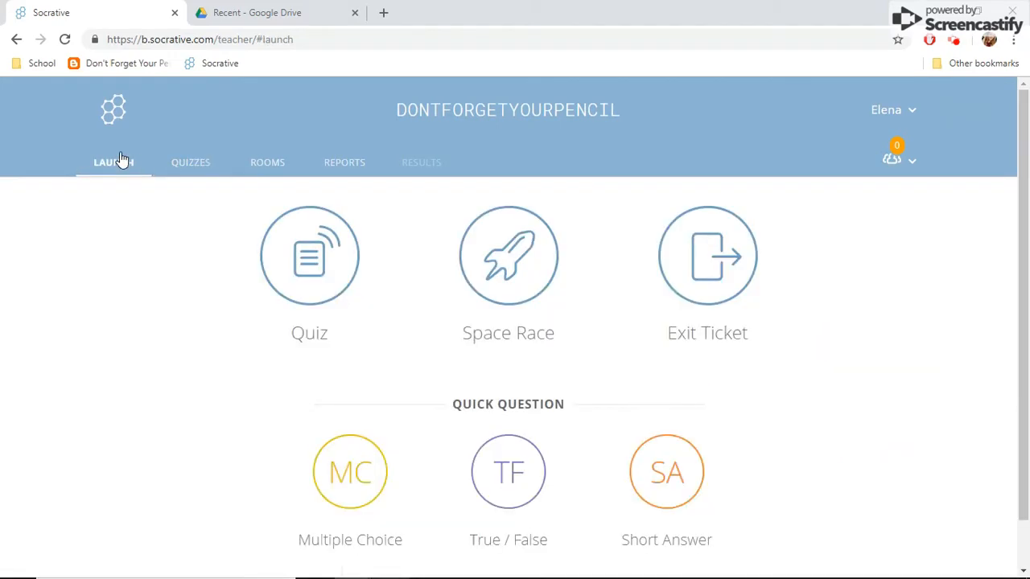
left_click(494, 269)
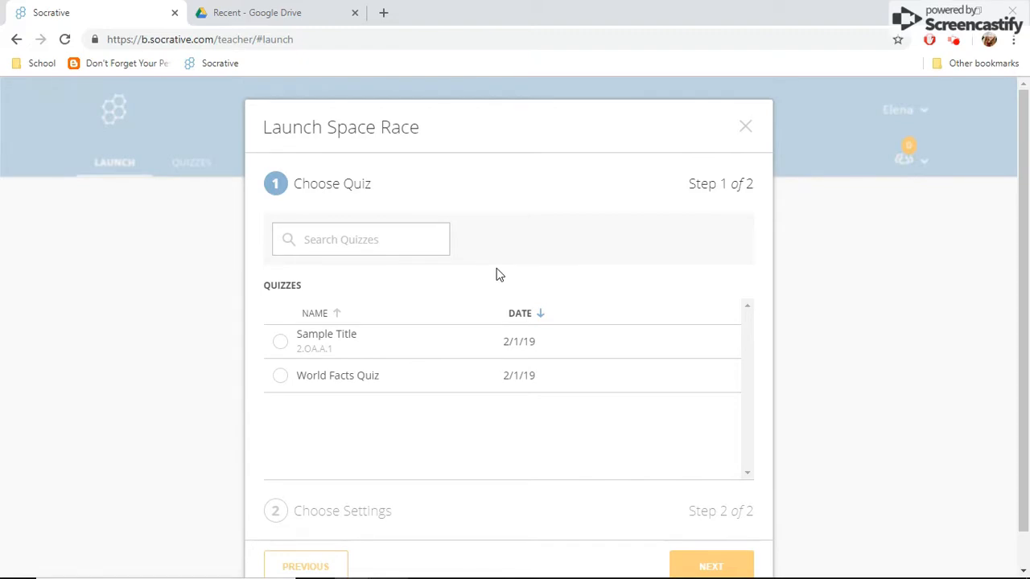
left_click(354, 342)
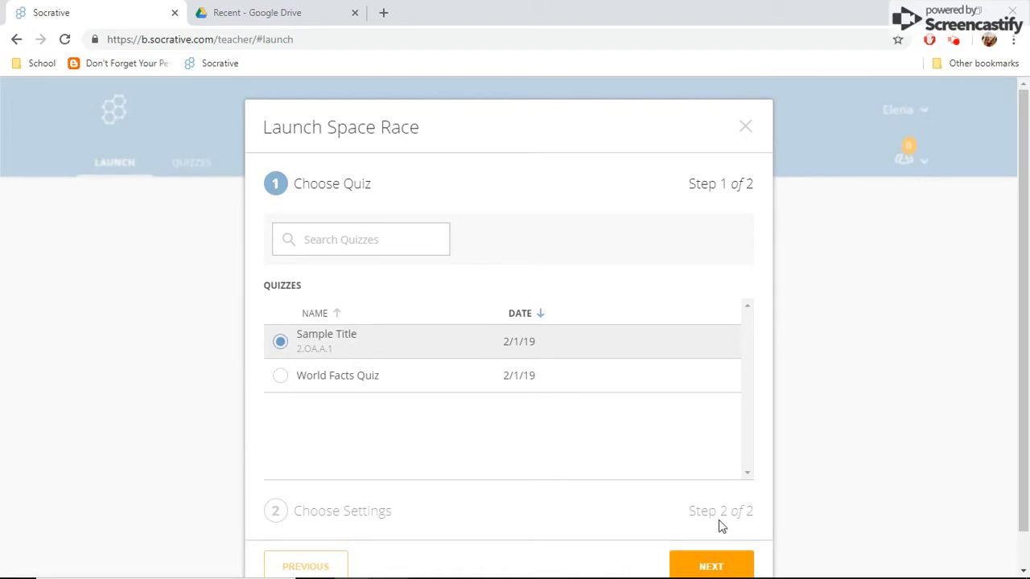
left_click(712, 567)
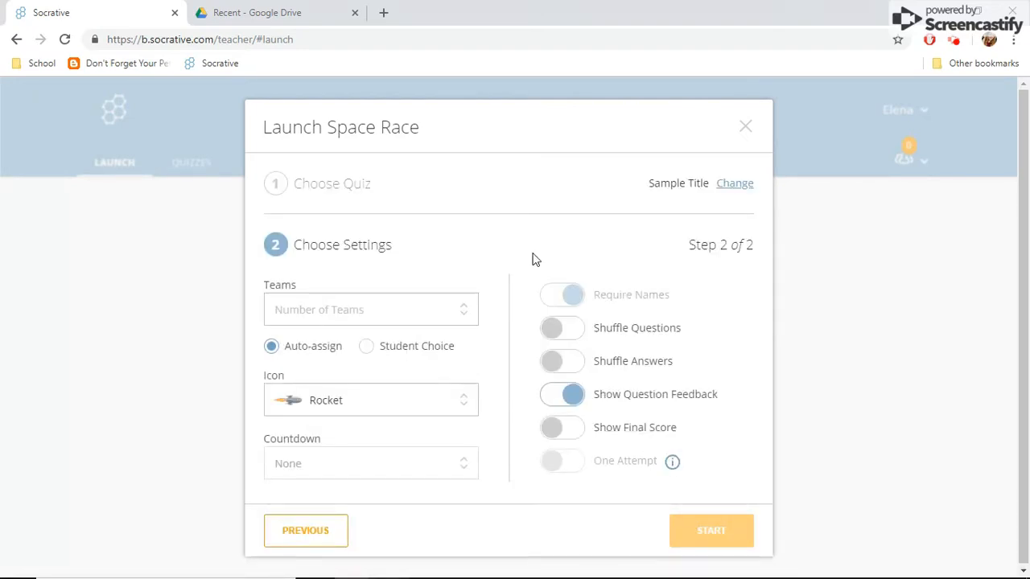
Examine the Space Race icon, team-assignment and number-of-teams options, keeping the Rocket icon and Auto-assign
left_click(350, 399)
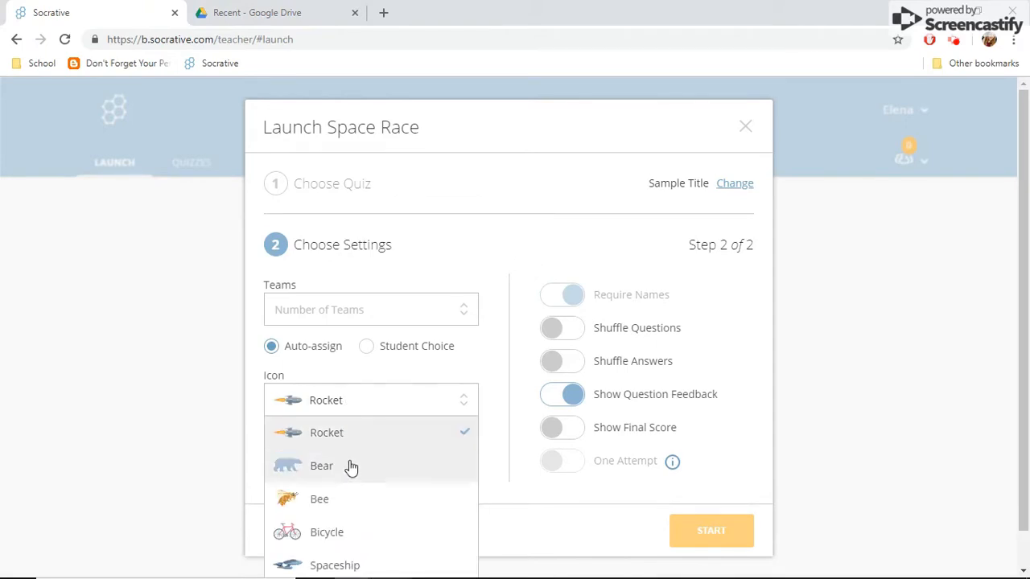
left_click(382, 432)
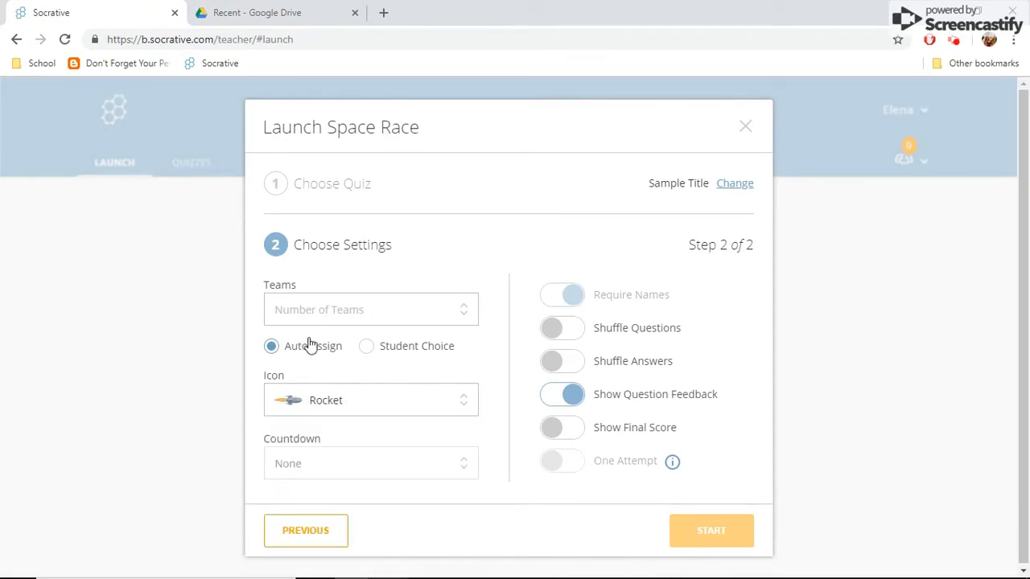
left_click(400, 347)
left_click(330, 352)
left_click(350, 312)
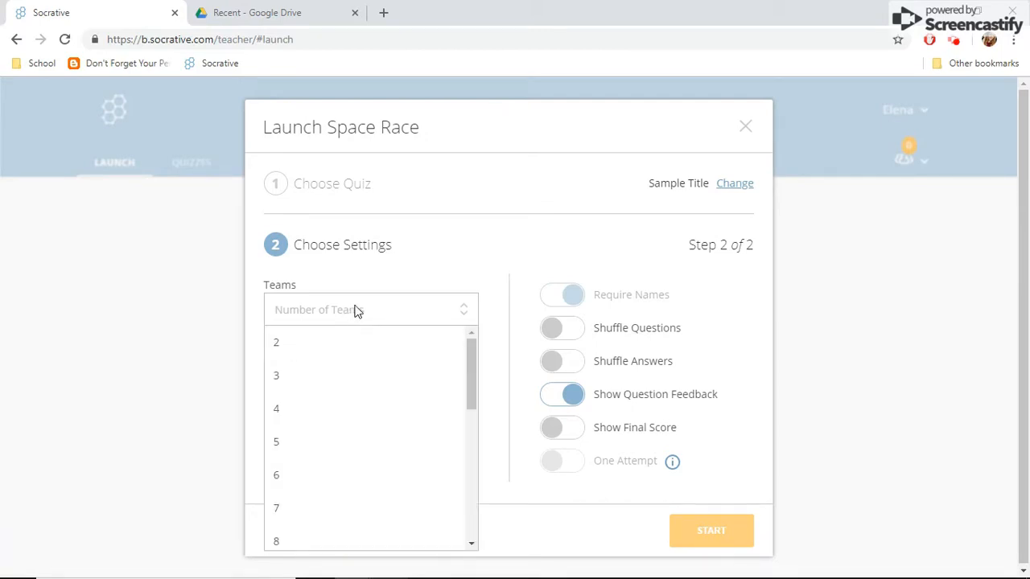
left_click(357, 313)
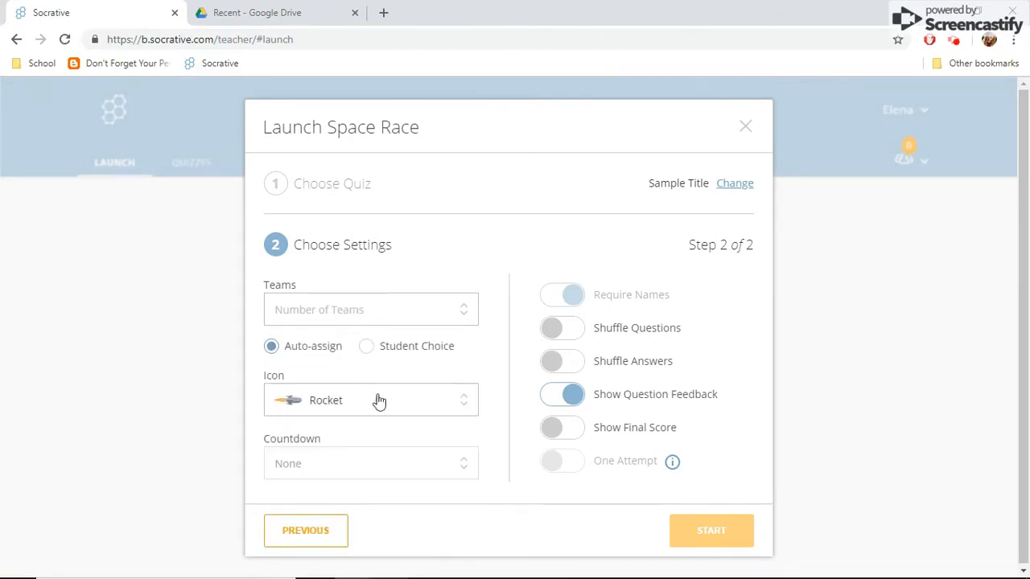
Enable Shuffle Questions, and try out Shuffle Answers, Show Question Feedback and Show Final Score, returning these three to their original states
left_click(562, 330)
left_click(561, 365)
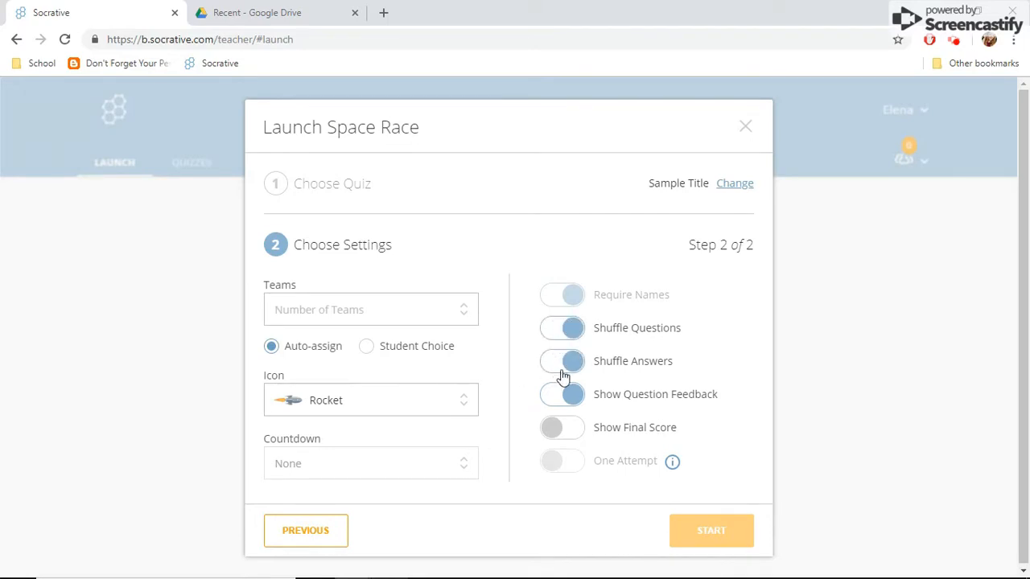
left_click(570, 364)
left_click(572, 397)
left_click(567, 399)
left_click(563, 431)
left_click(563, 435)
Set the number of teams to 3 and start the Space Race
left_click(403, 306)
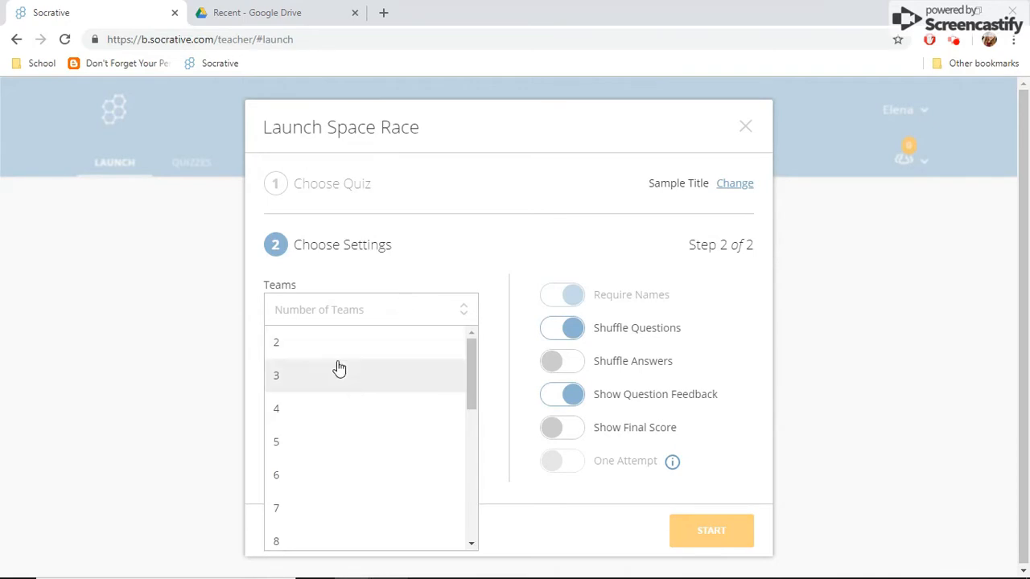
left_click(336, 370)
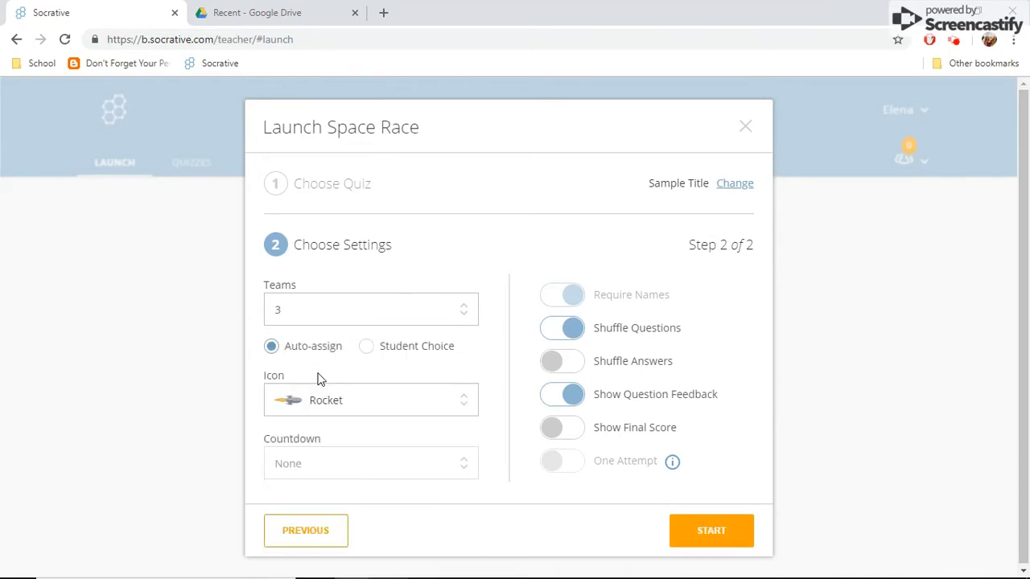
left_click(696, 530)
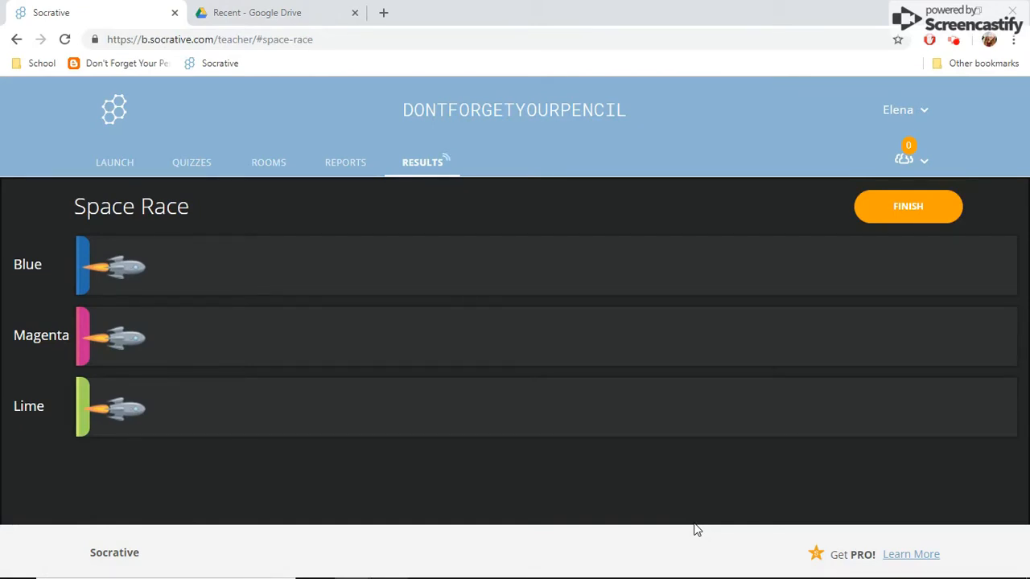
Open the finish options for the Space Race and examine the report types and delivery methods under Get Reports
left_click(908, 206)
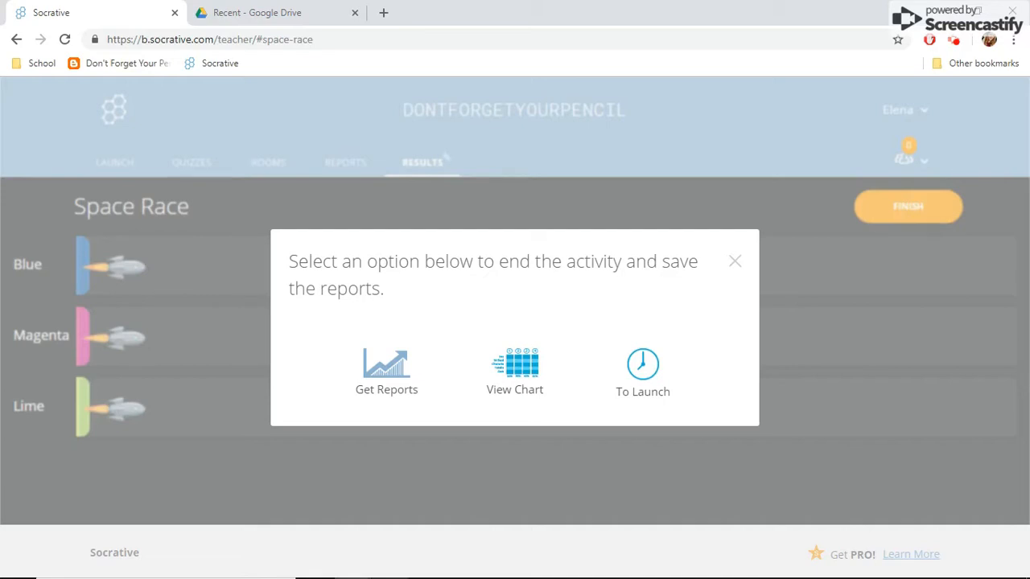
left_click(380, 387)
left_click_drag(797, 312, 796, 359)
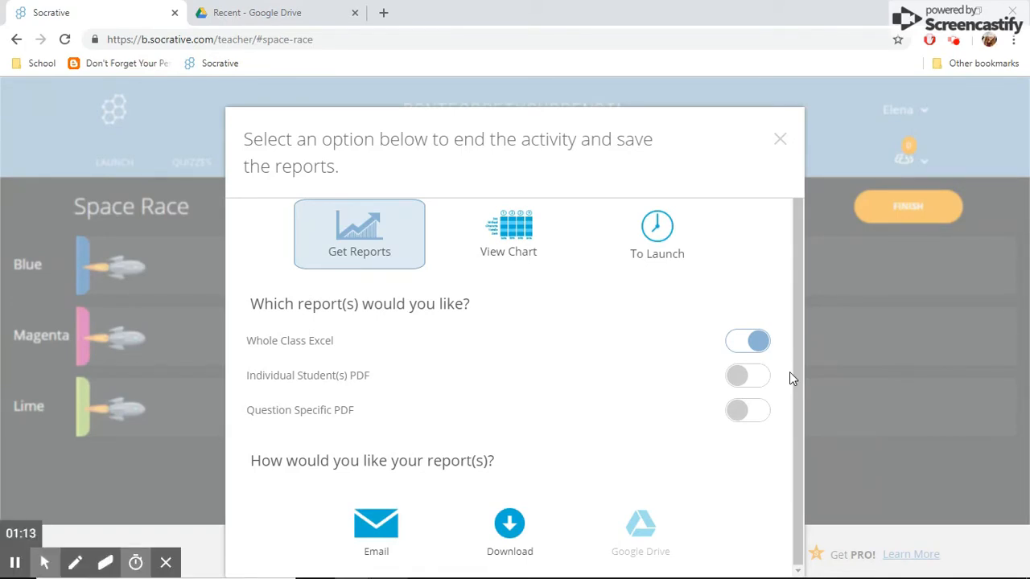
key("alt+shift+p")
key("alt+shift+p")
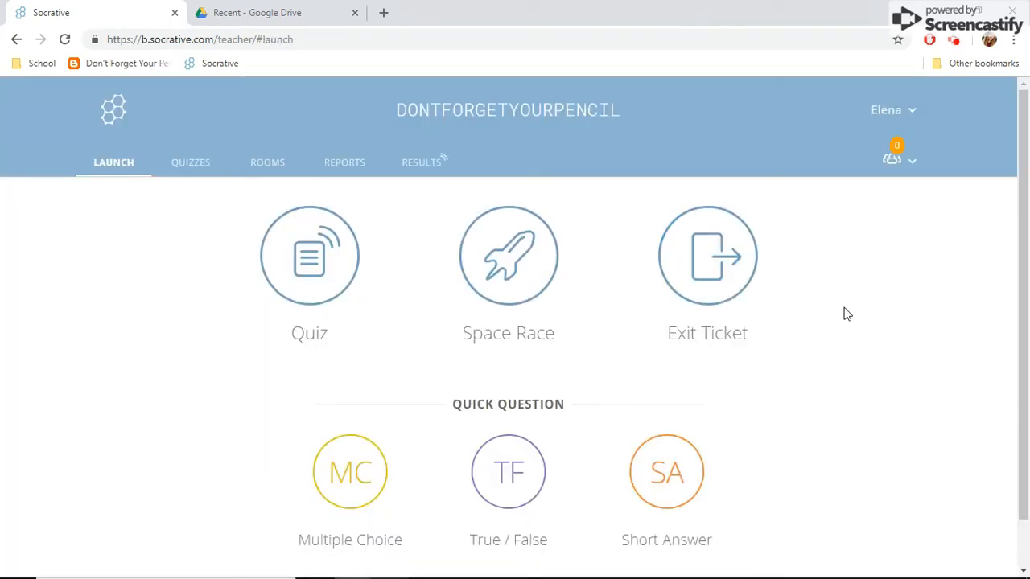
Launch an Exit Ticket, confirming that the current activity is stopped
left_click(706, 246)
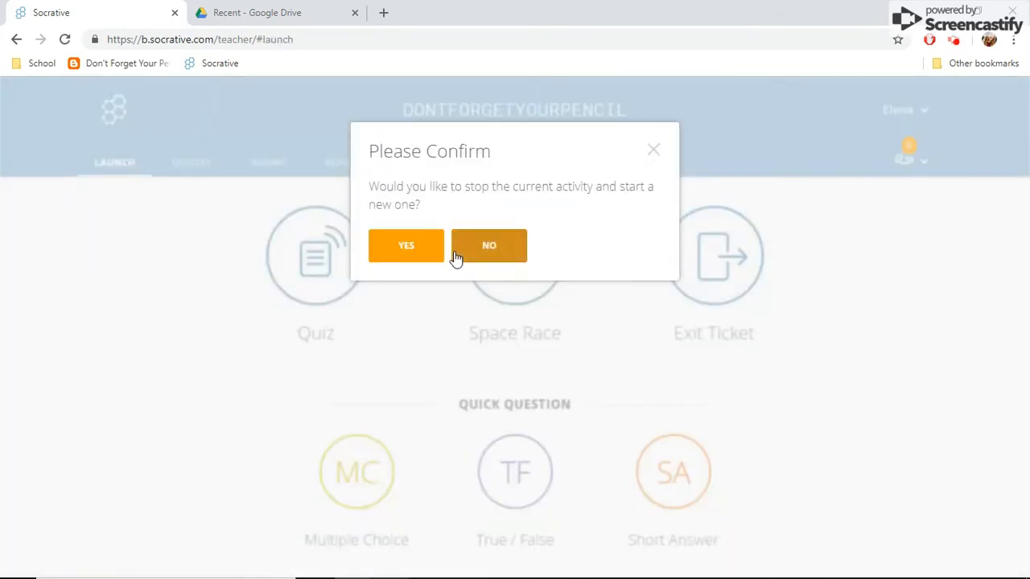
left_click(429, 257)
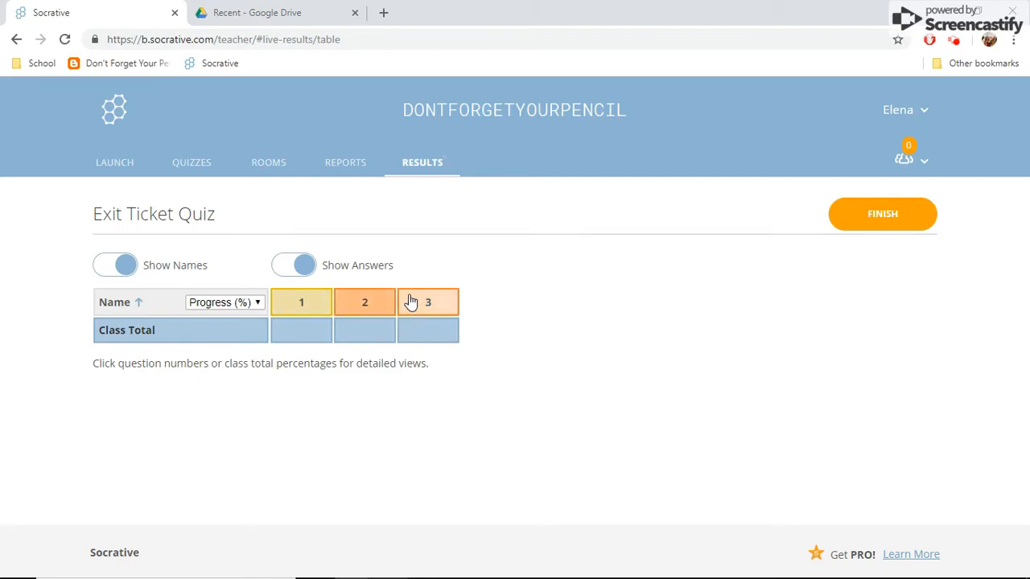
Examine question 1 of the Exit Ticket Quiz with its answers, explanation and student response count, and return to the results table
left_click(302, 310)
left_click_drag(1027, 284, 1028, 364)
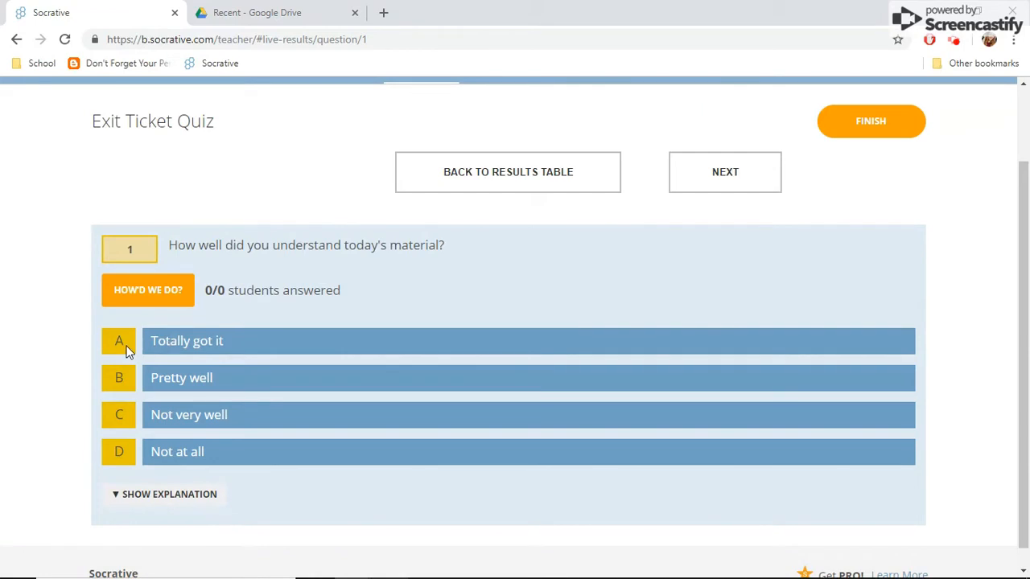
left_click(152, 495)
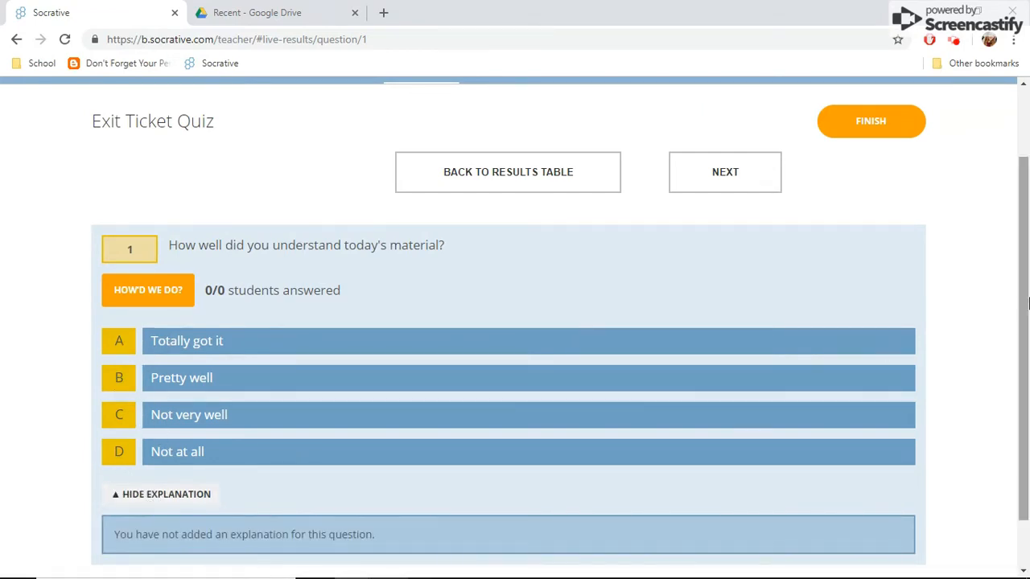
left_click_drag(1029, 298, 1028, 320)
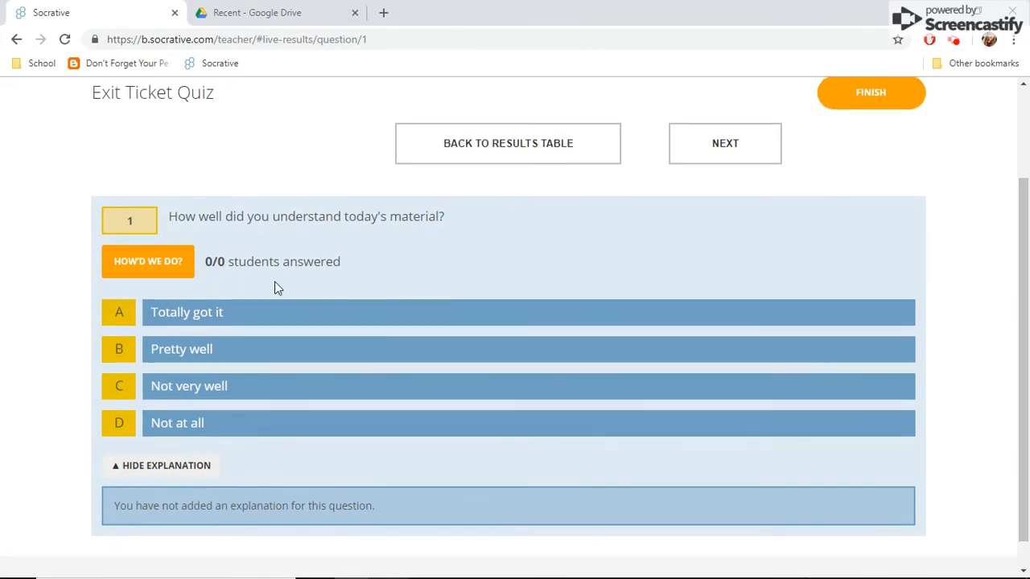
left_click_drag(227, 262, 208, 263)
left_click(520, 143)
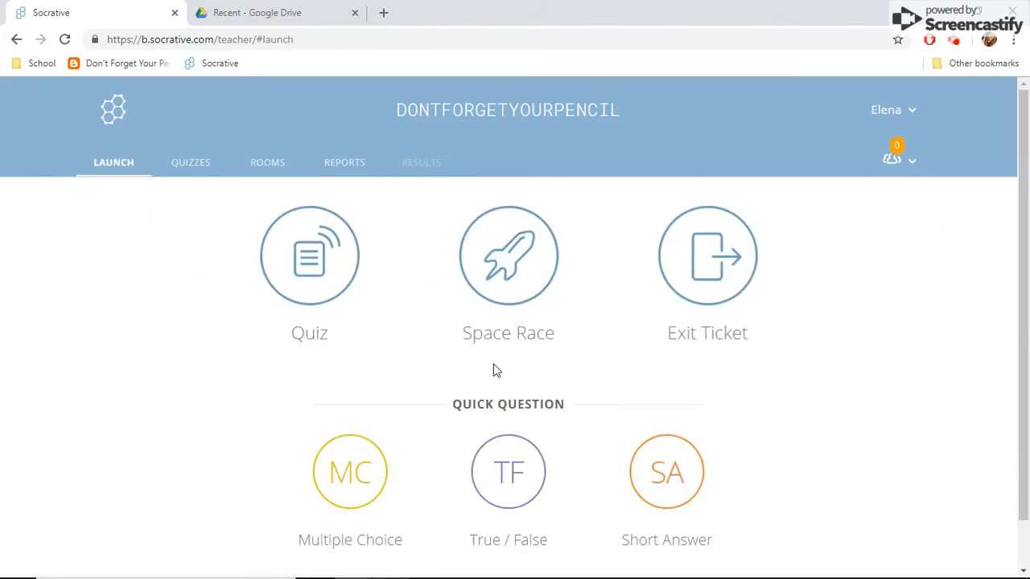
Open the Reports list and examine its search field and filter options, keeping the current room filter
left_click(358, 167)
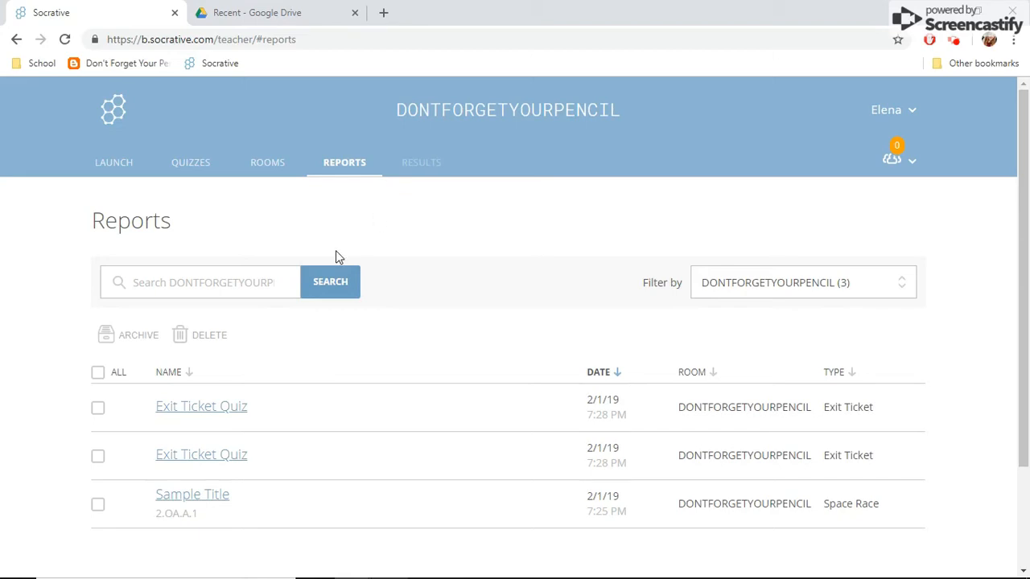
left_click(253, 272)
left_click(870, 279)
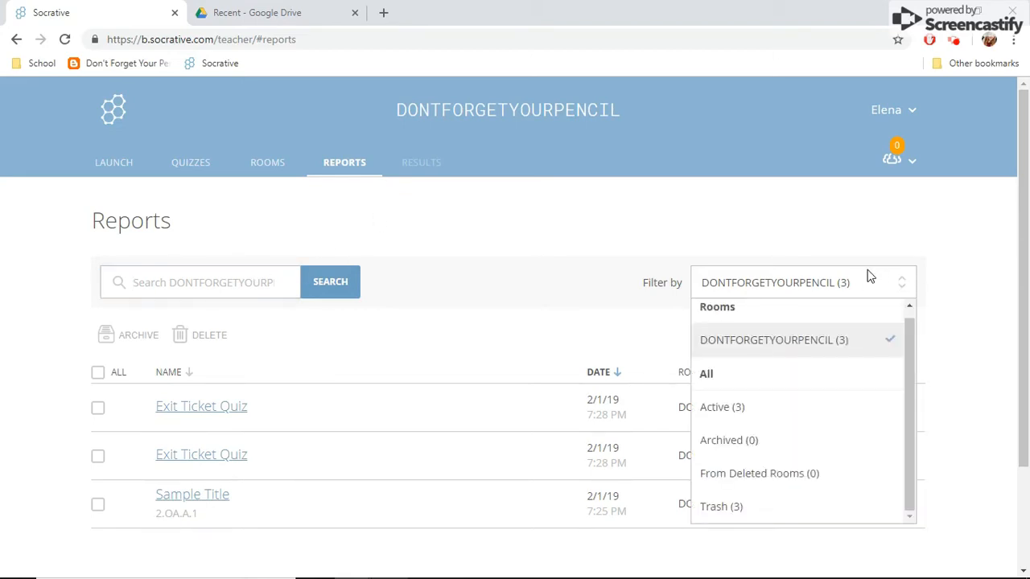
left_click(873, 283)
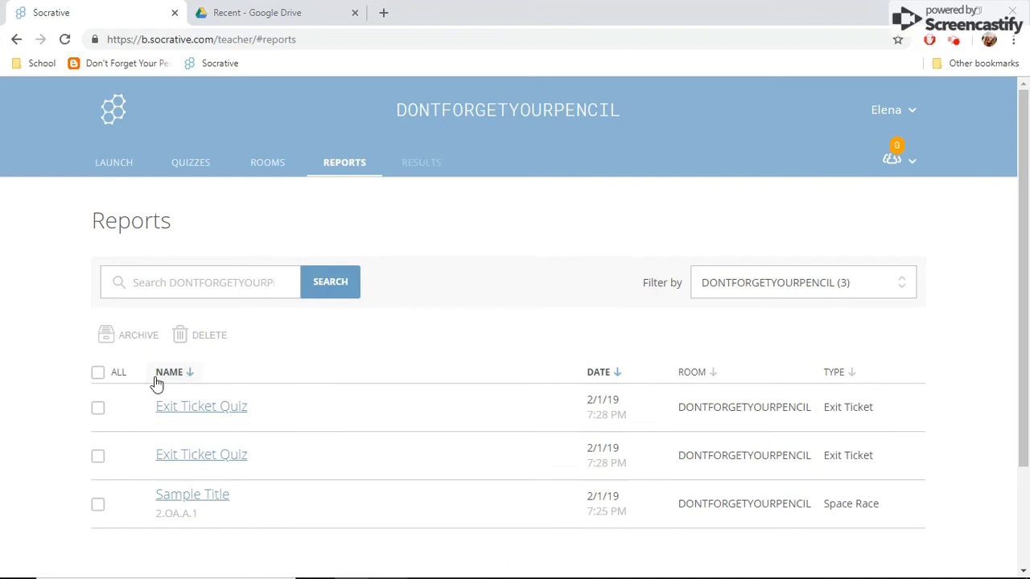
Try out selecting all reports and sorting them by name and date, restoring the empty selection and newest-first date order
left_click(98, 372)
left_click(98, 373)
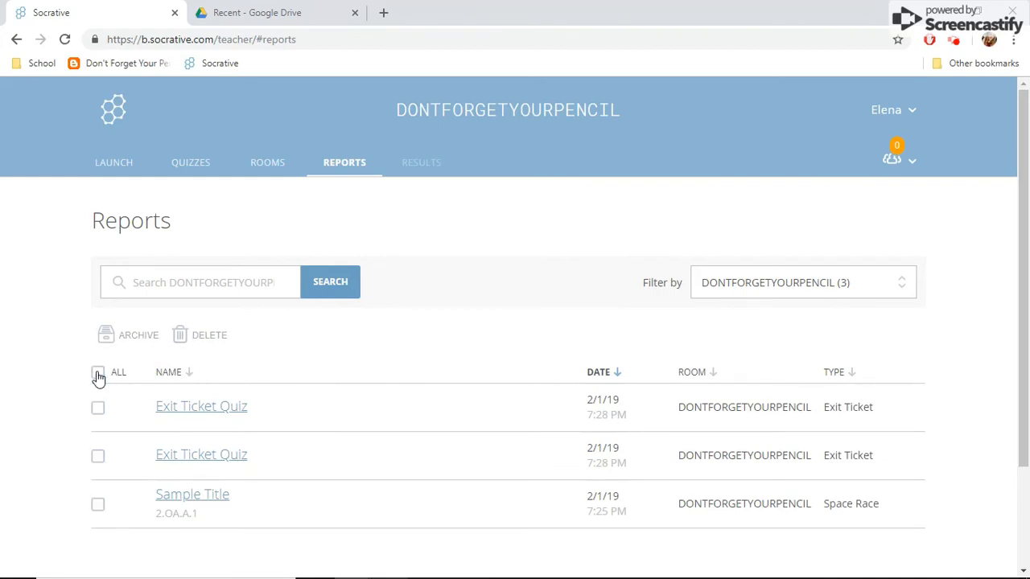
left_click(169, 374)
left_click(171, 376)
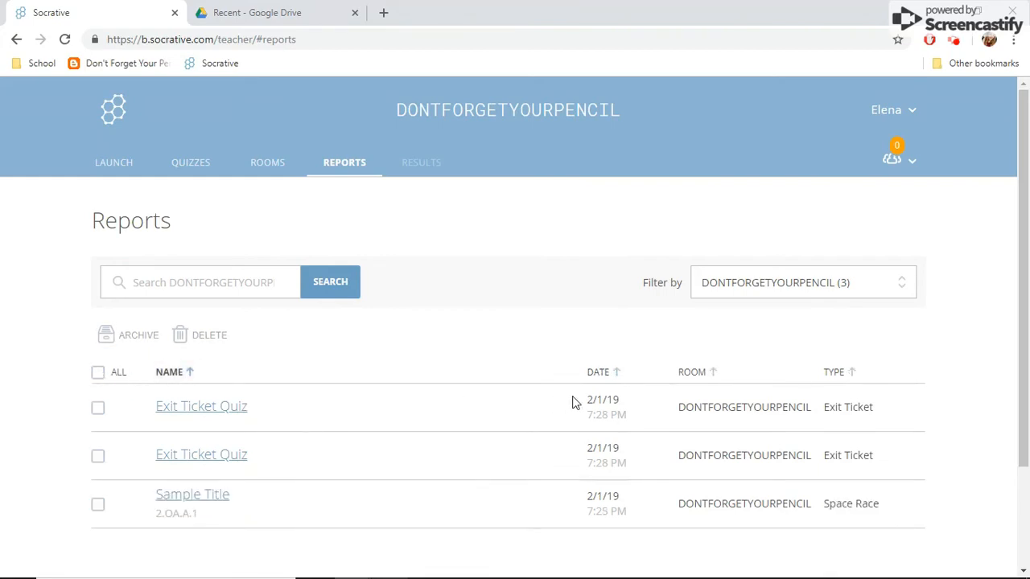
left_click(624, 378)
left_click(624, 377)
Try enabling Individual Student(s) PDF and Question Specific PDF in the first listed Exit Ticket Quiz's report options, and close them without exporting
left_click(200, 410)
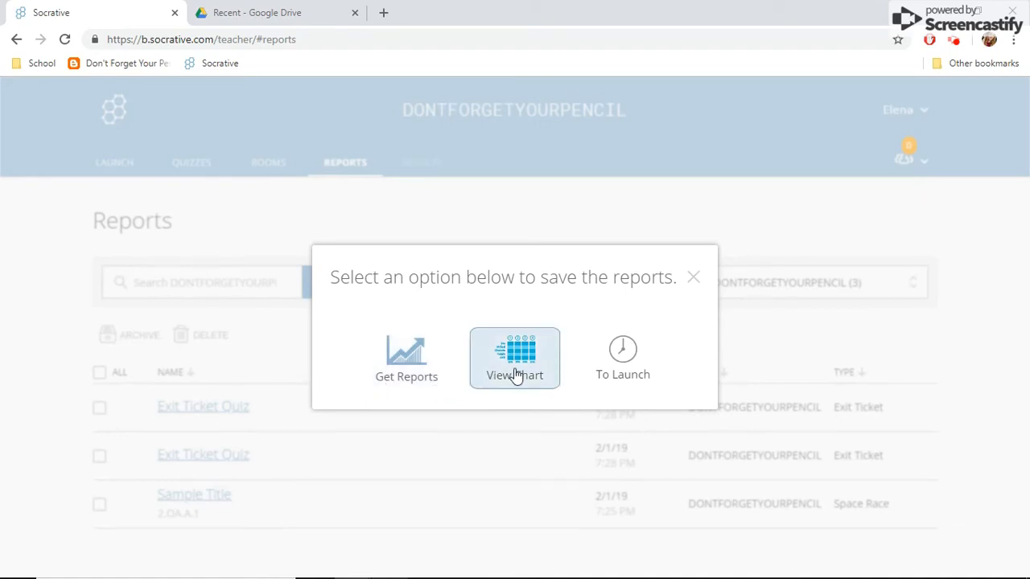
left_click(424, 361)
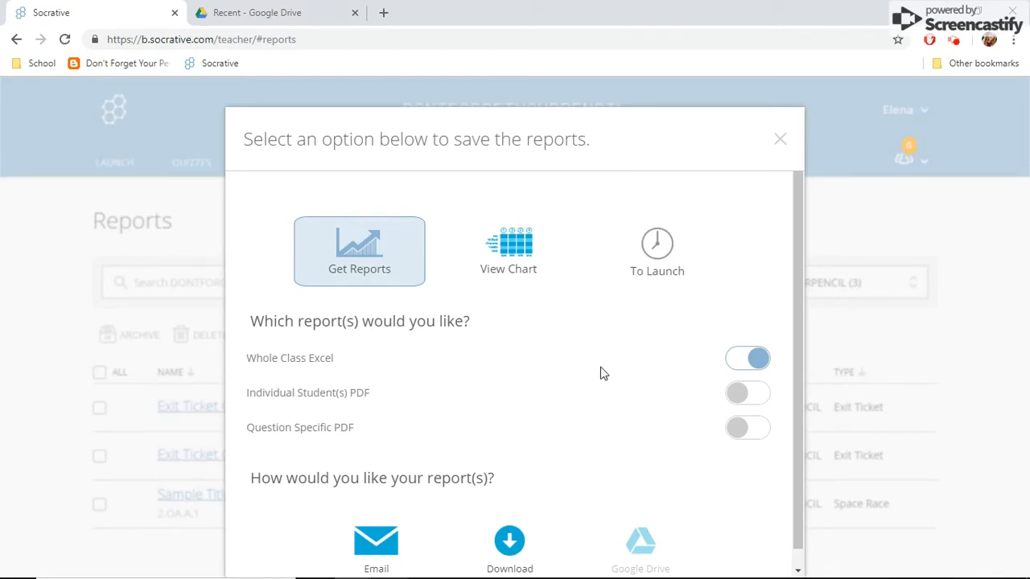
left_click(737, 395)
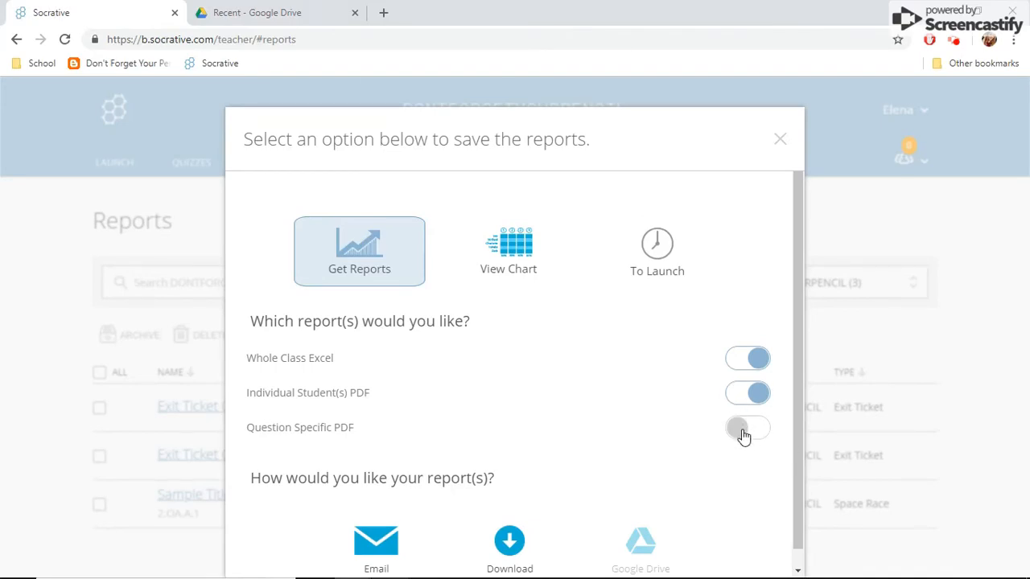
left_click(743, 433)
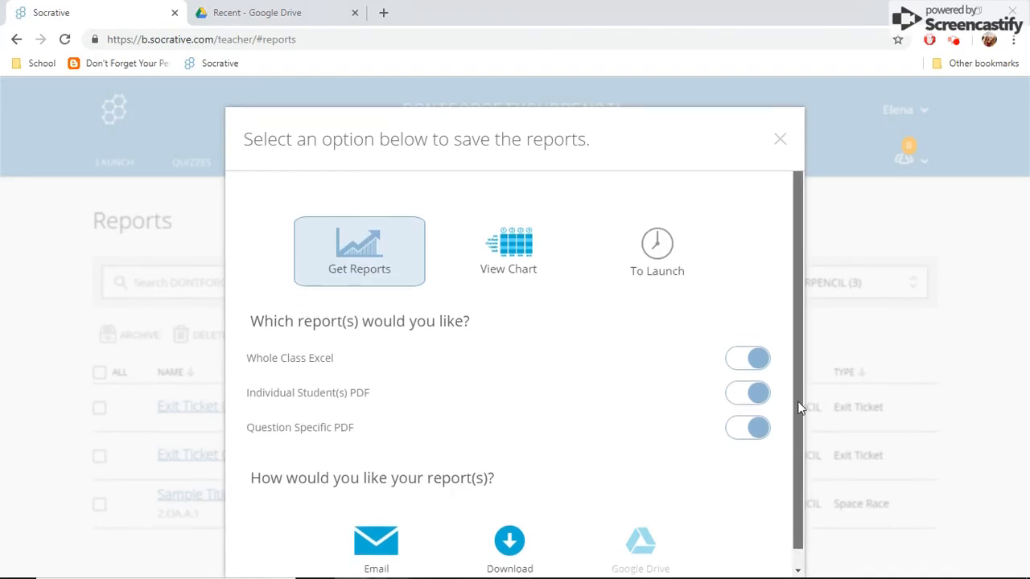
left_click(780, 140)
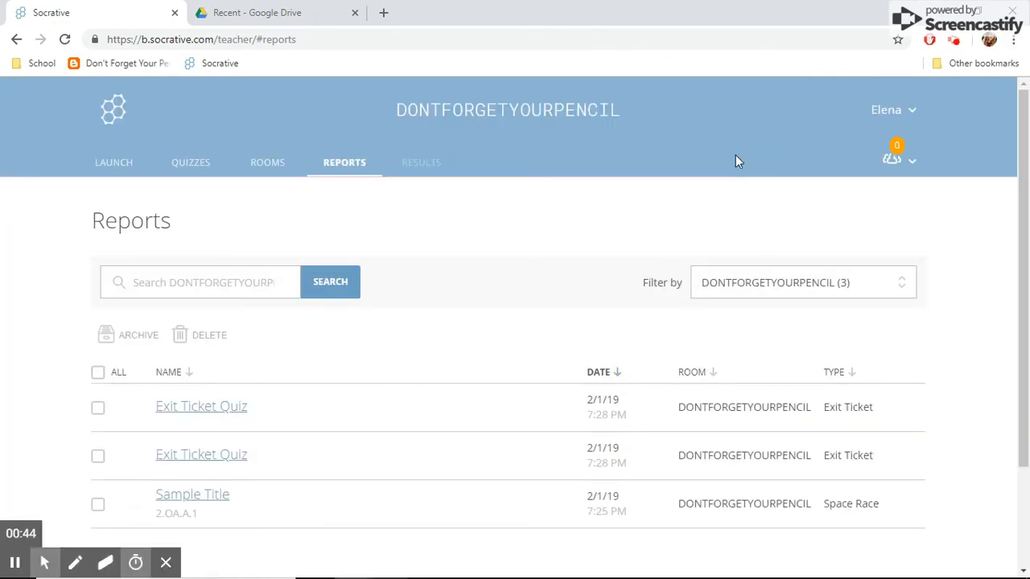